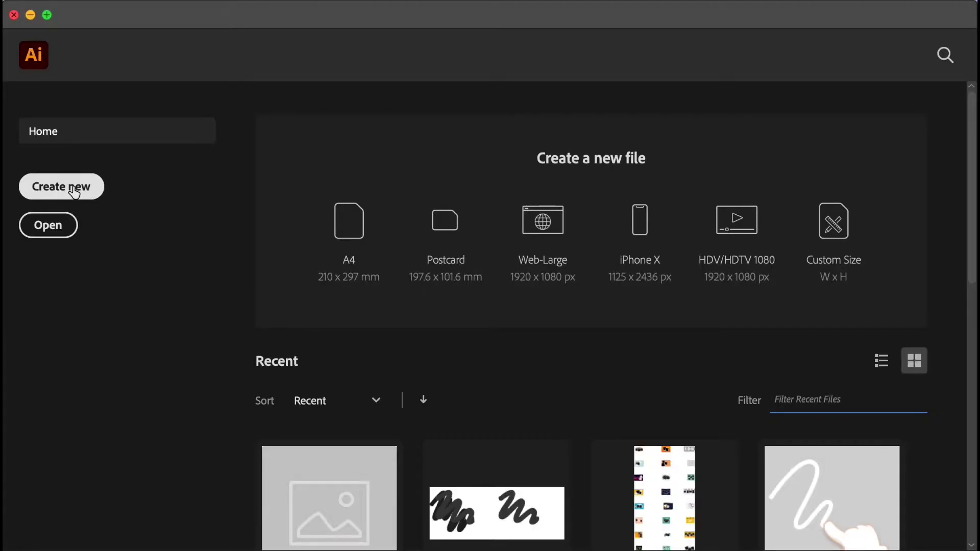
Create a new 48 x 48 px document.
left_click(74, 193)
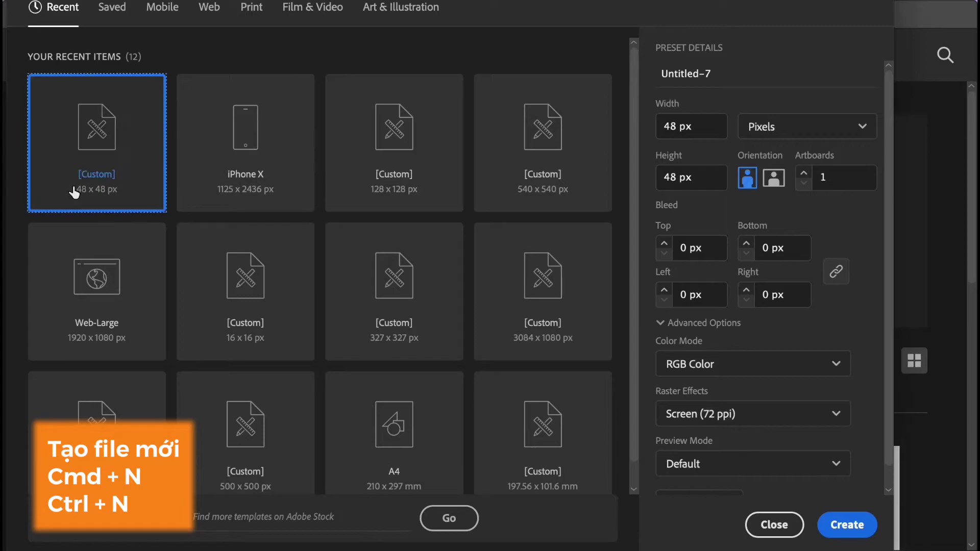
left_click(850, 534)
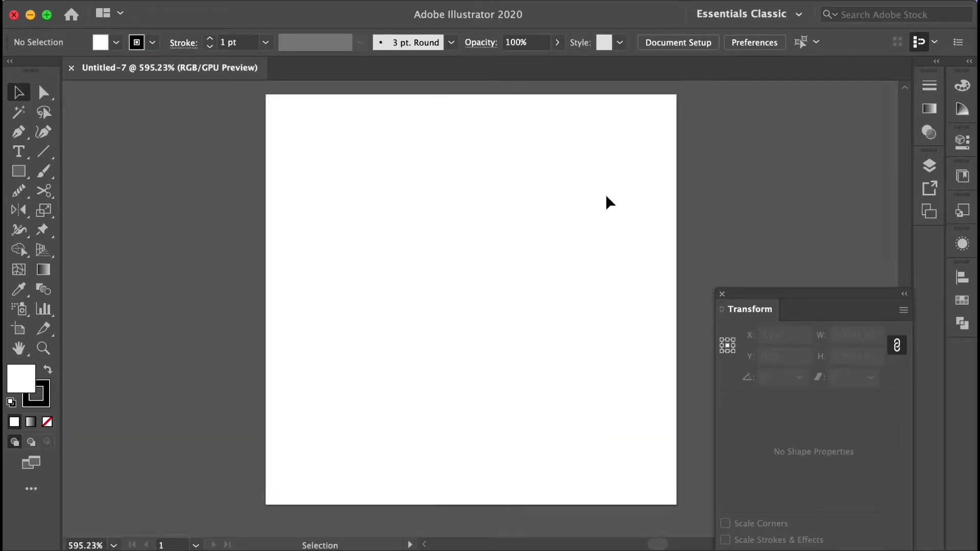
scroll(606, 196, "down", 3)
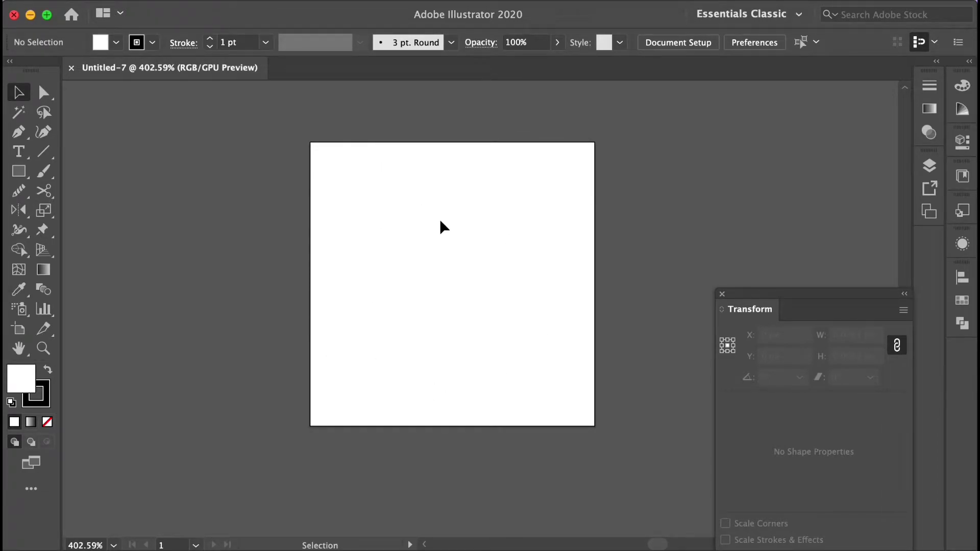
scroll(440, 221, "down", 7)
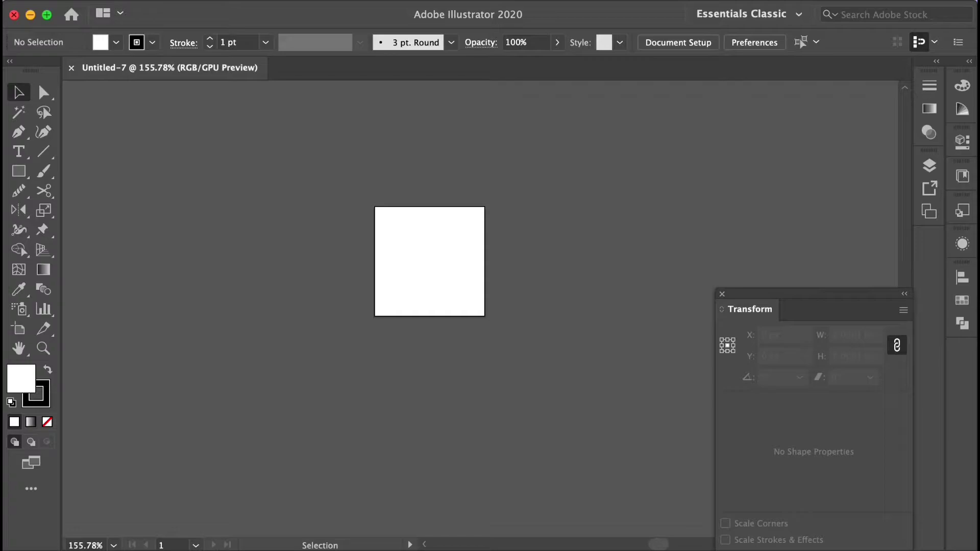
Drag screenshot.jpeg from the Finder Youtube folder onto the artboard.
key("super+Tab")
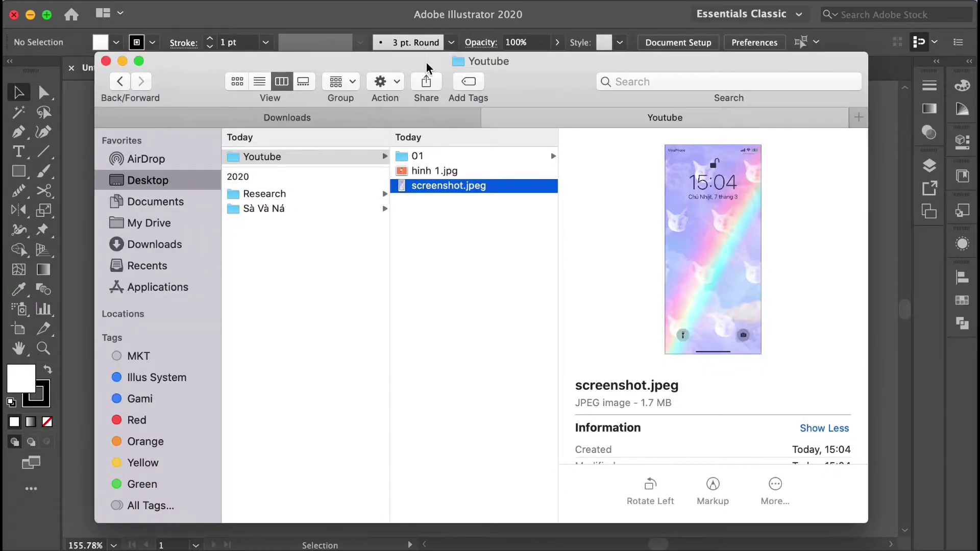
left_click_drag(429, 63, 369, 403)
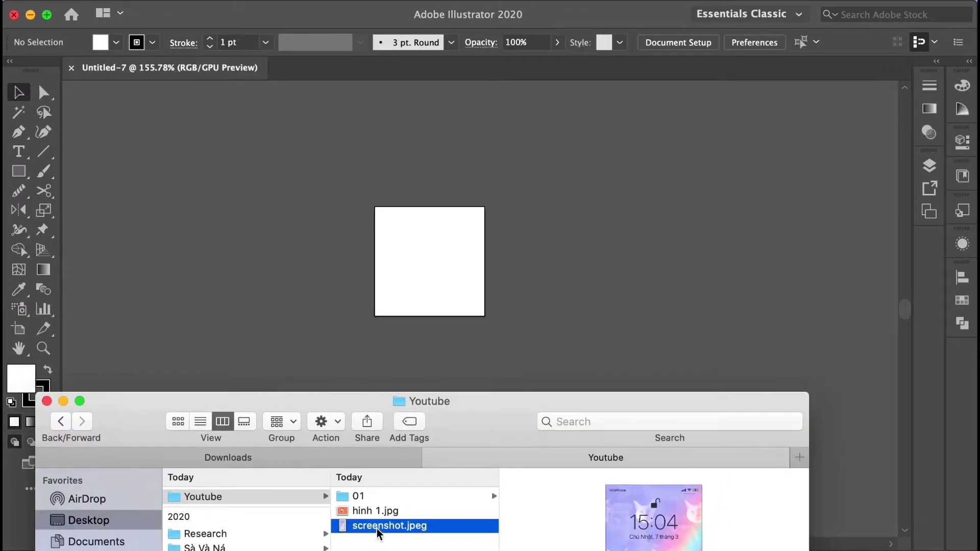
left_click_drag(376, 529, 443, 272)
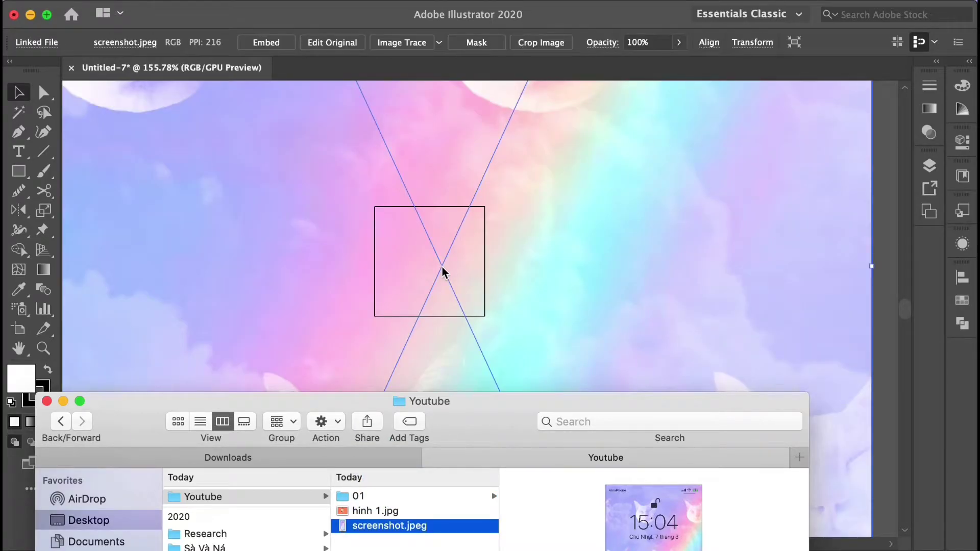
scroll(442, 270, "down", 5)
scroll(442, 270, "down", 2)
scroll(442, 270, "down", 1)
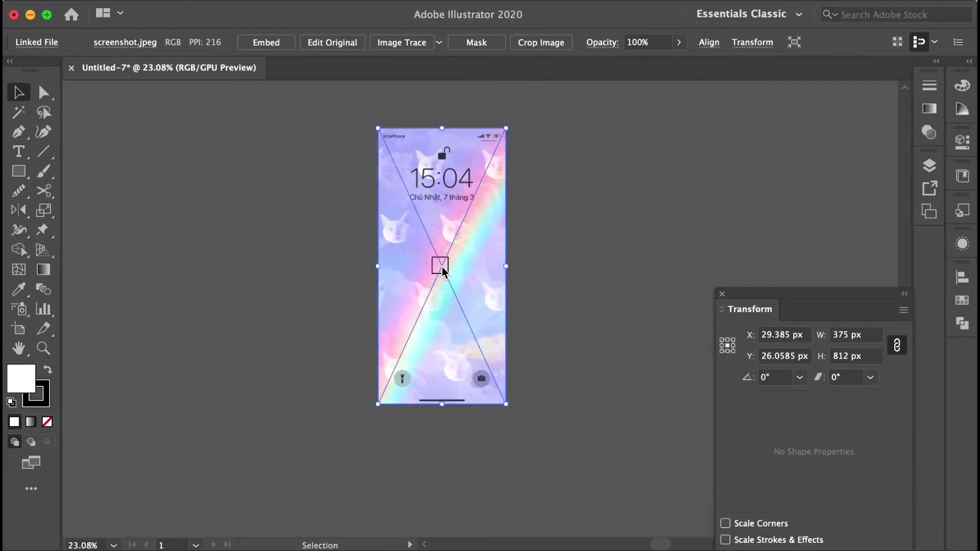
scroll(442, 192, "up", 3)
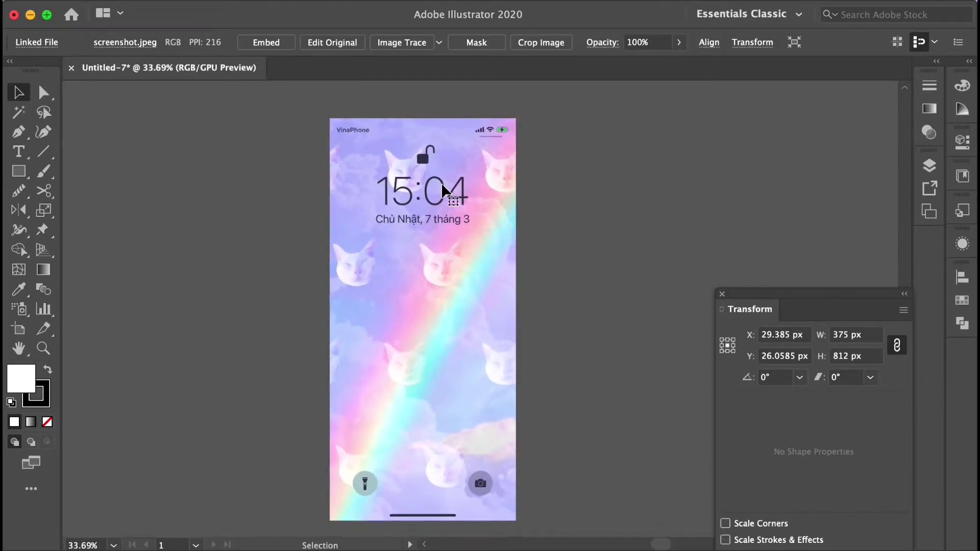
scroll(522, 195, "down", 2)
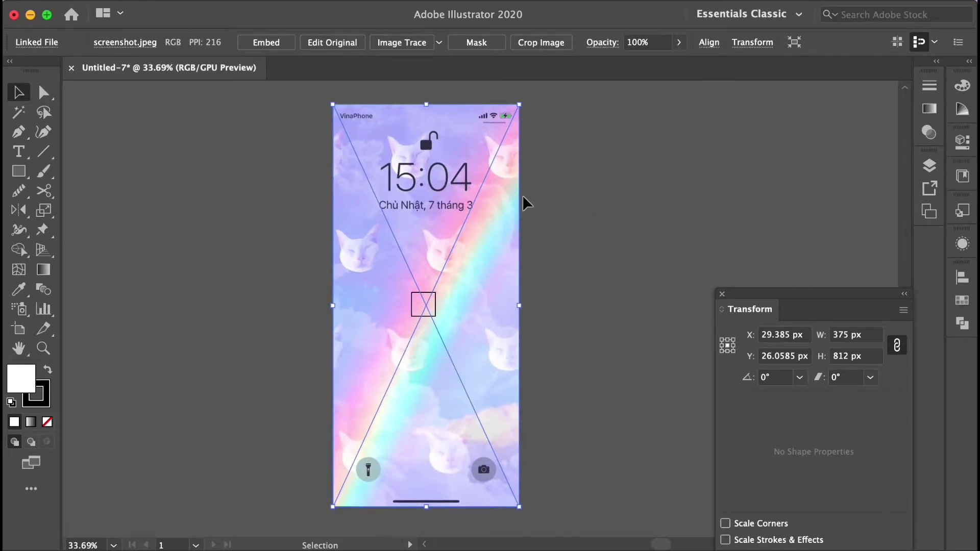
left_click(543, 191)
left_click(471, 200)
left_click(841, 339)
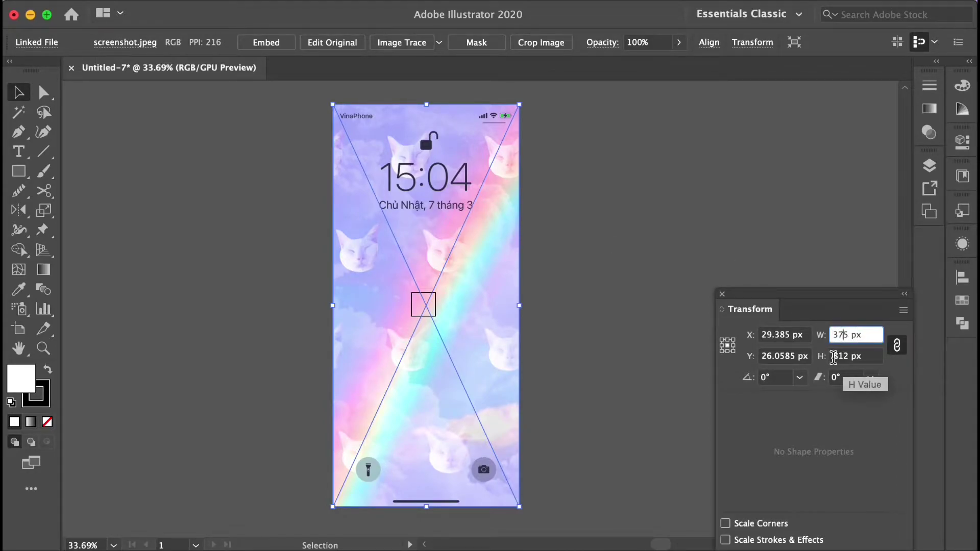
left_click(844, 356)
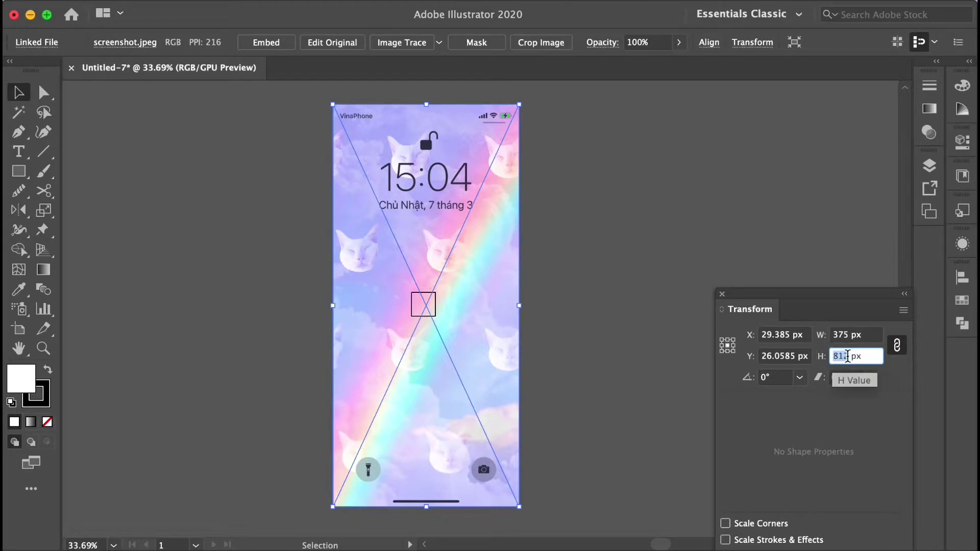
left_click(493, 215)
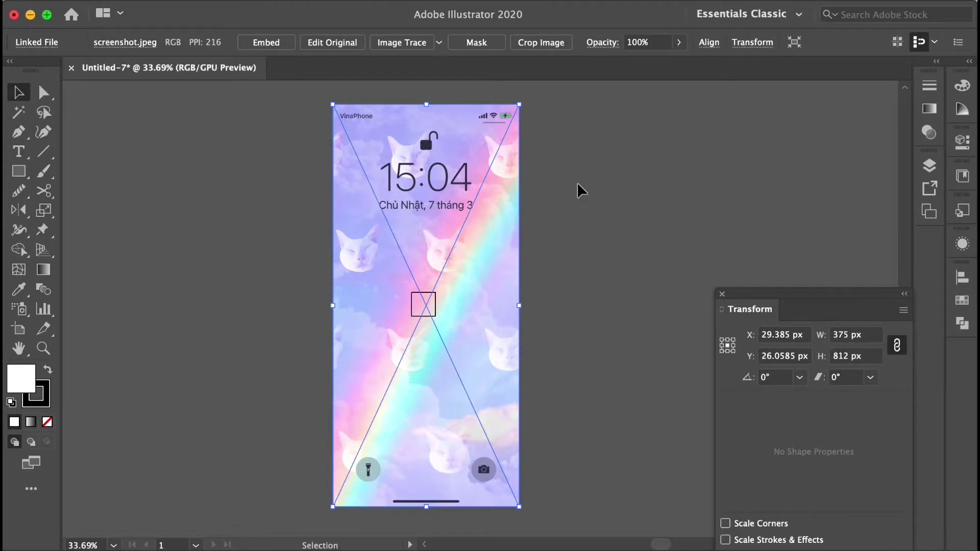
Type the label 'rộng x cao' beside the phone screenshot.
left_click(574, 152)
key("t")
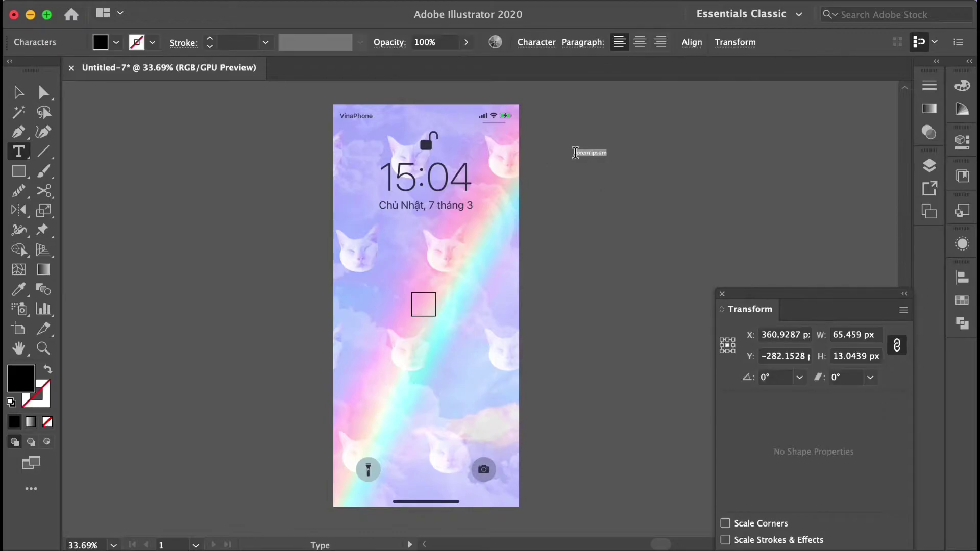
type("W")
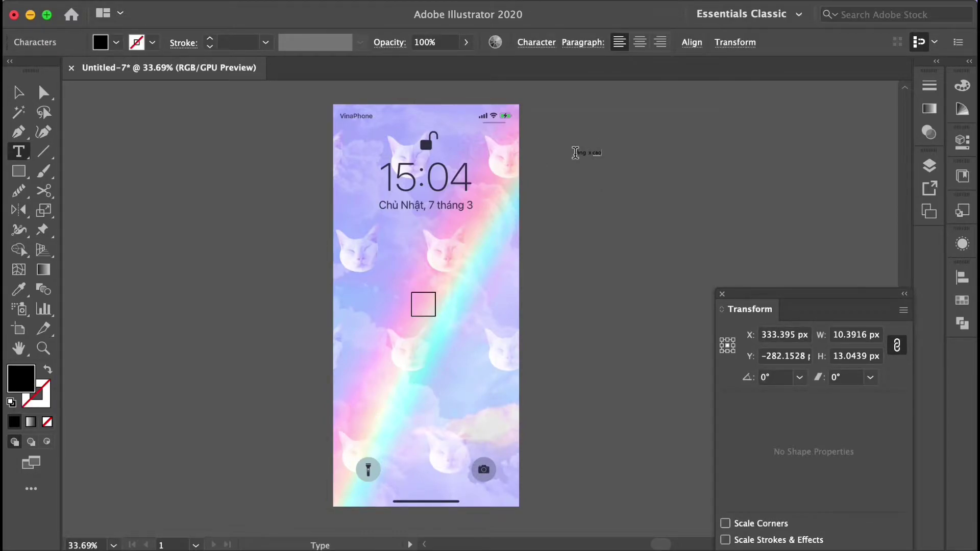
left_click(18, 92)
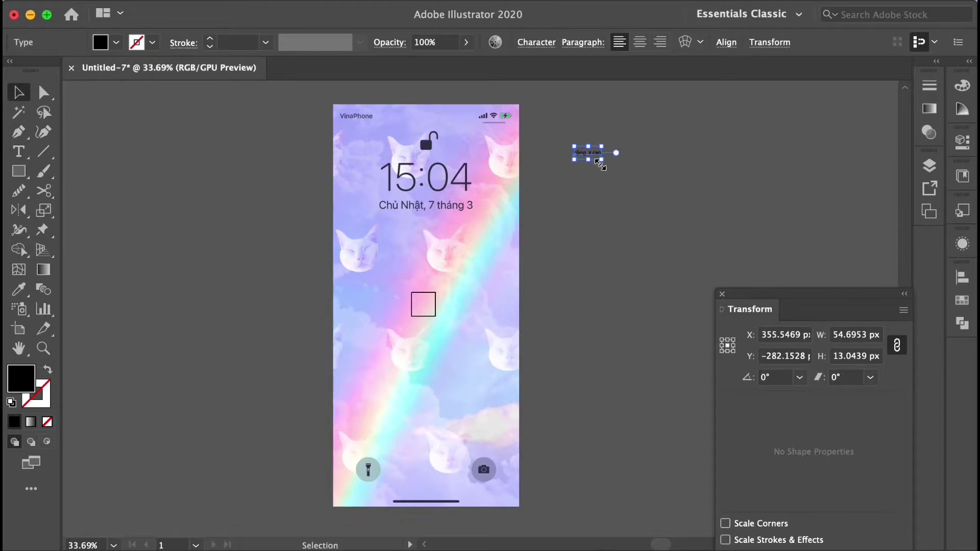
Enlarge the label about fivefold and move it up beside the phone's top.
left_click_drag(600, 163, 738, 199)
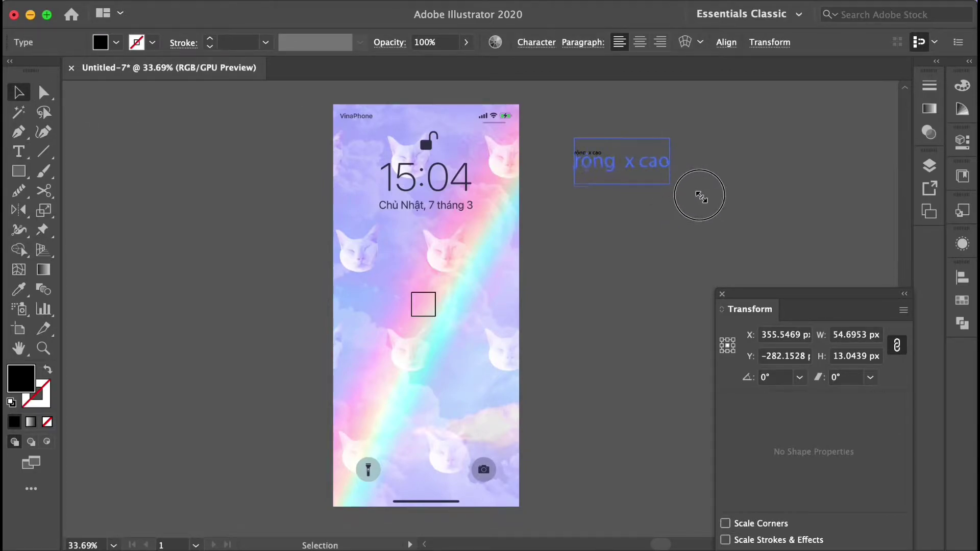
left_click(737, 197)
left_click_drag(684, 168, 664, 121)
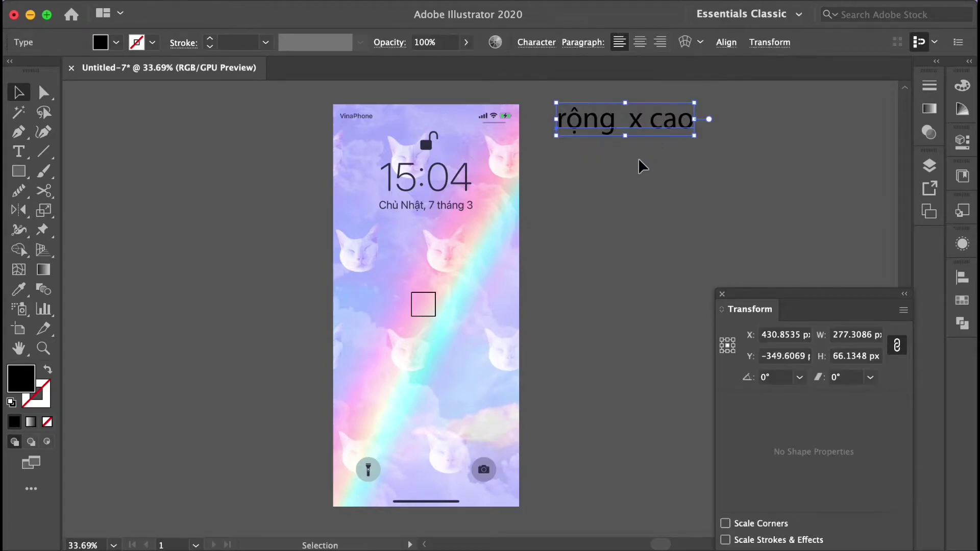
left_click(508, 172)
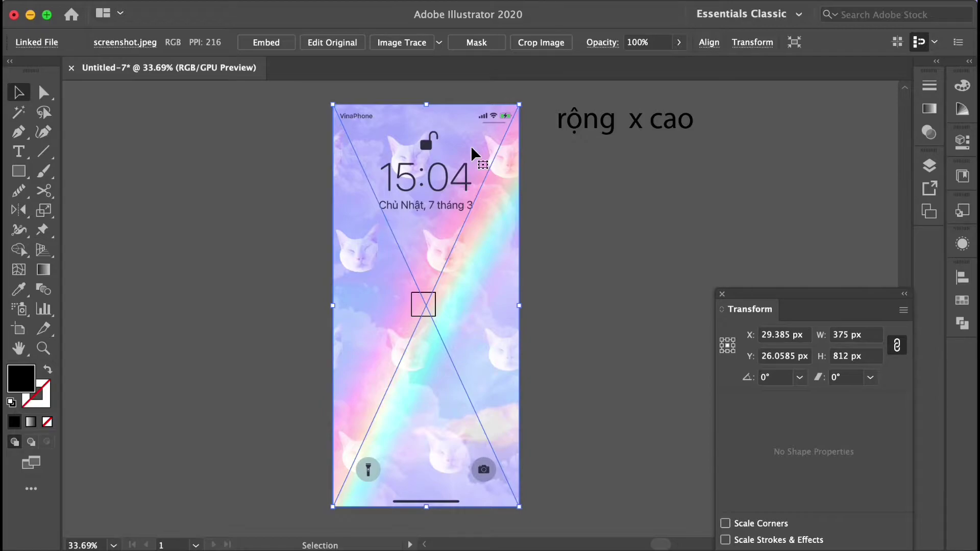
left_click(568, 184)
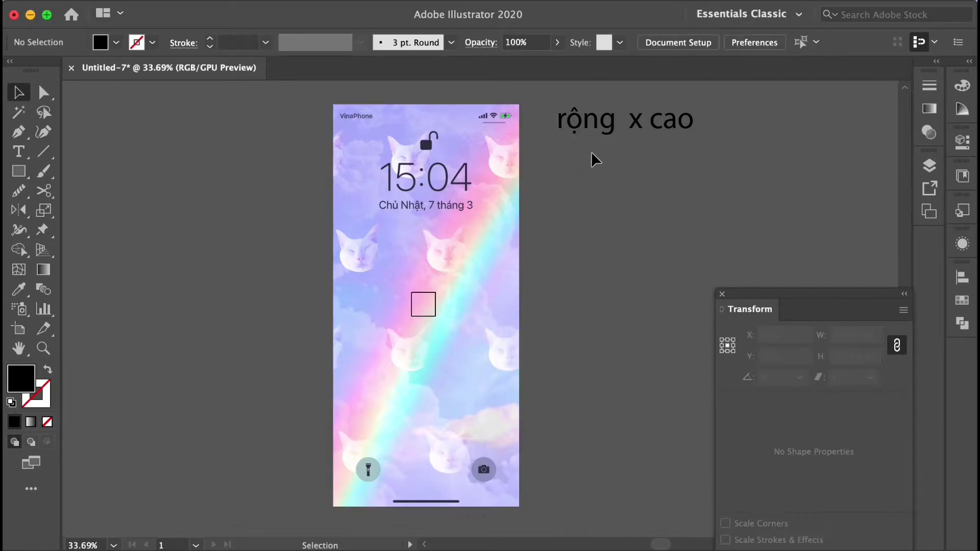
left_click(421, 303)
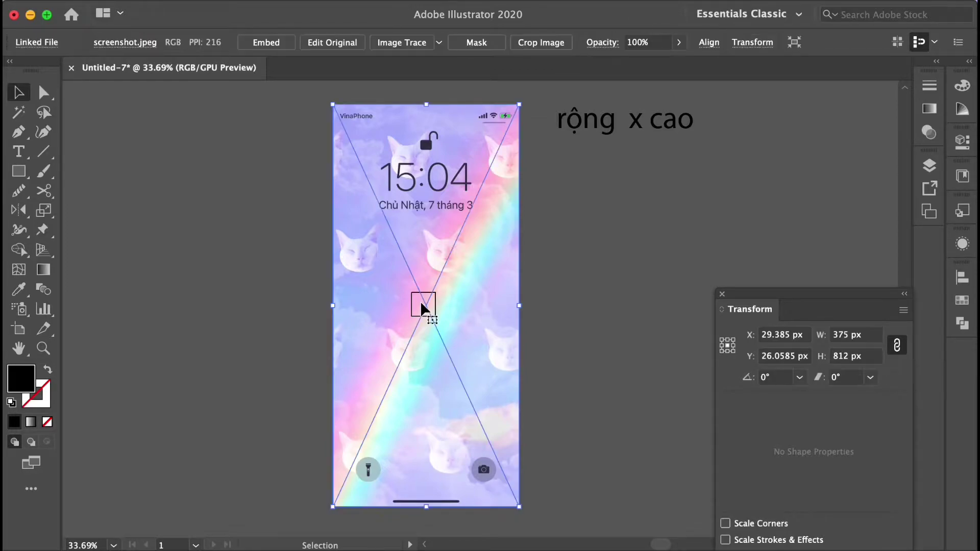
left_click(578, 256)
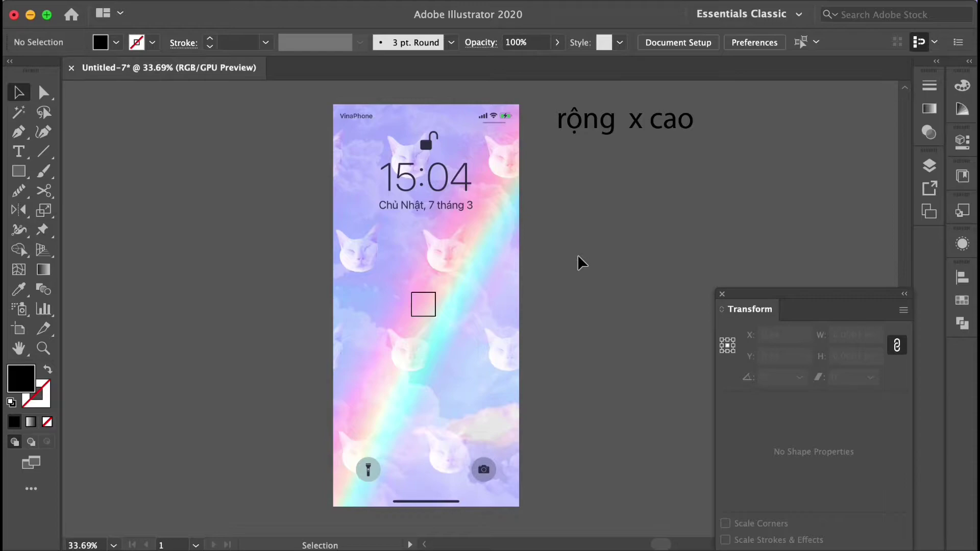
scroll(577, 255, "down", 3)
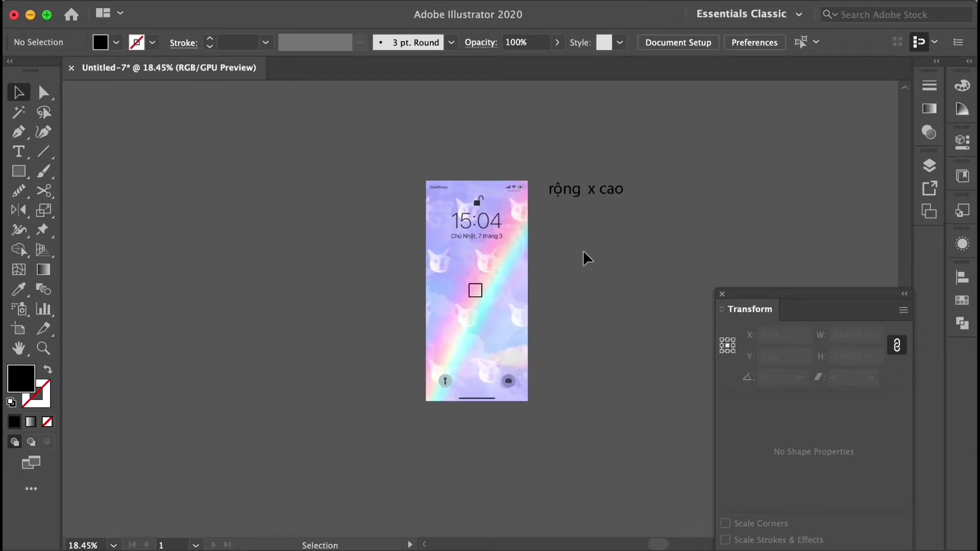
scroll(583, 250, "up", 2)
left_click(467, 245)
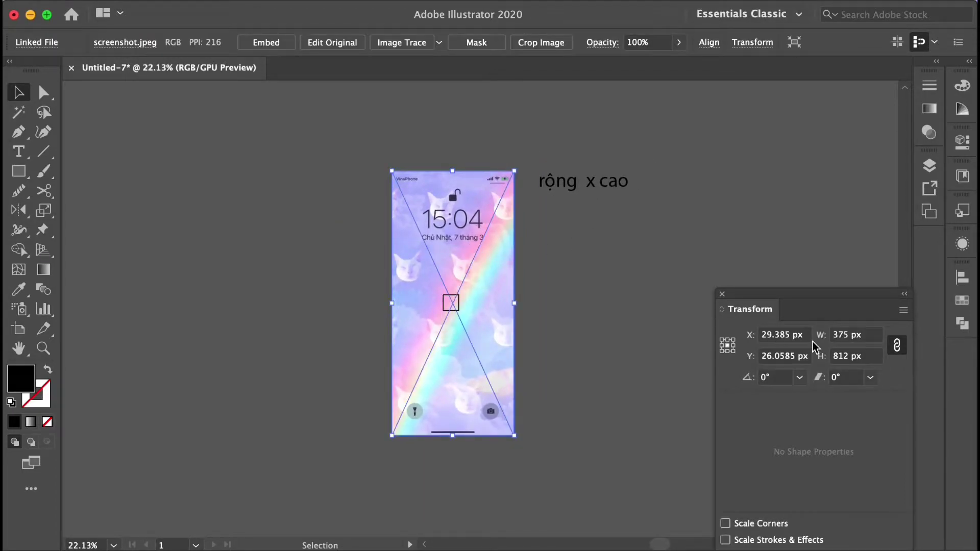
Enter 375*2 in the Transform width so the screenshot becomes 750 x 1624 px, then zoom out.
left_click(847, 337)
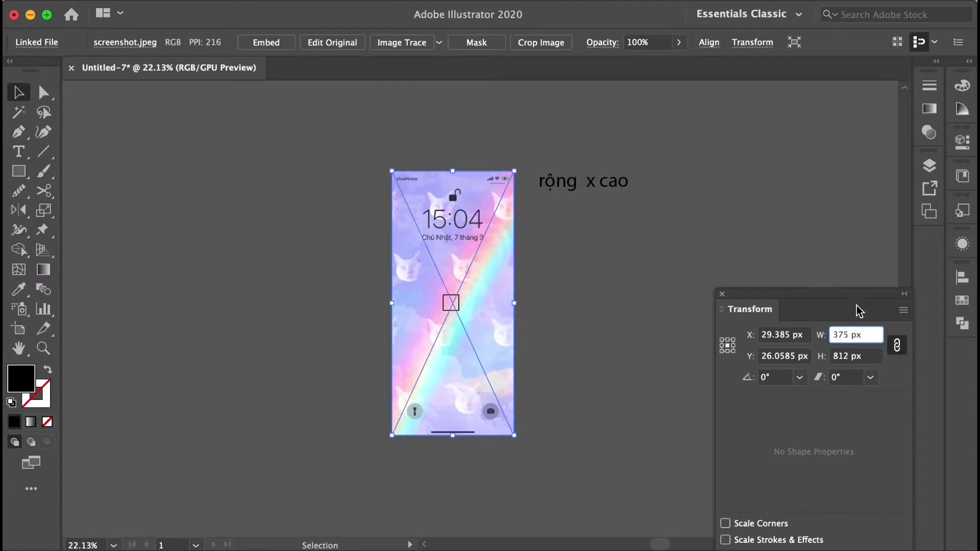
type("*")
key("BackSpace")
key("BackSpace")
type("*")
key("Return")
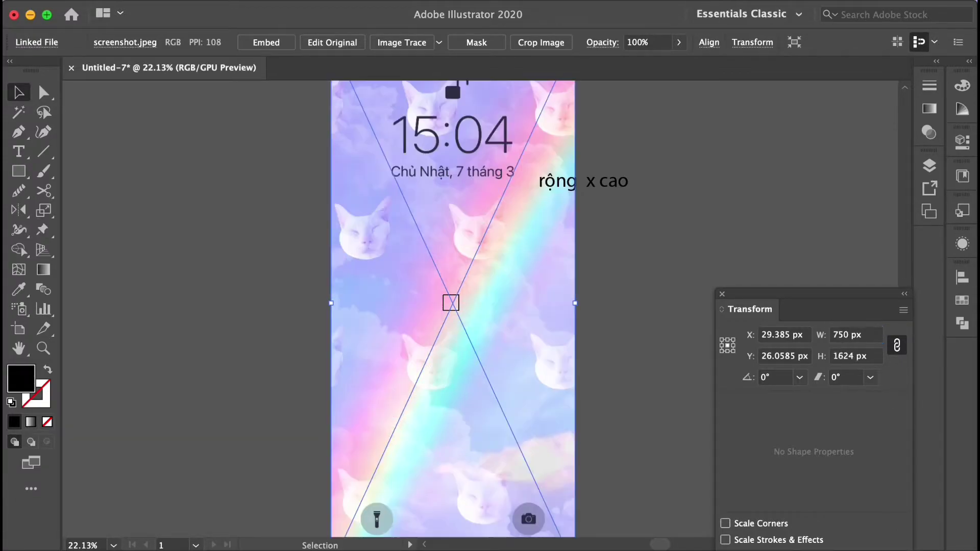
key("super+0")
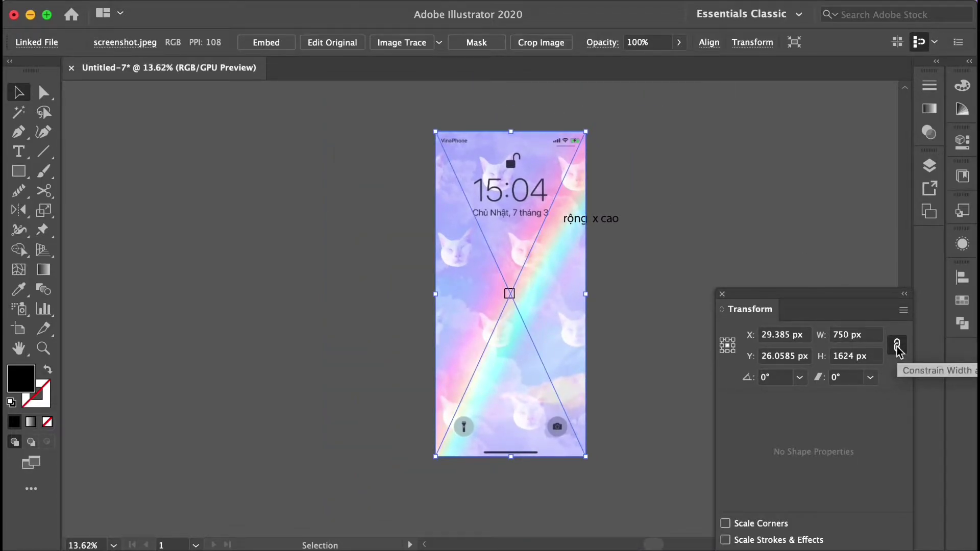
Set the screenshot's Transform width to 750 px and height to 1624 px.
left_click_drag(848, 294, 742, 295)
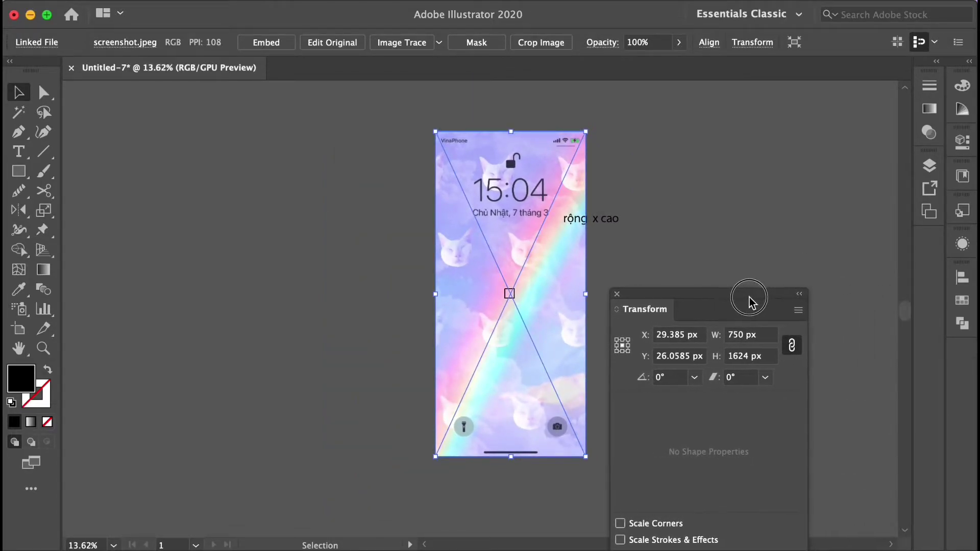
left_click(792, 347)
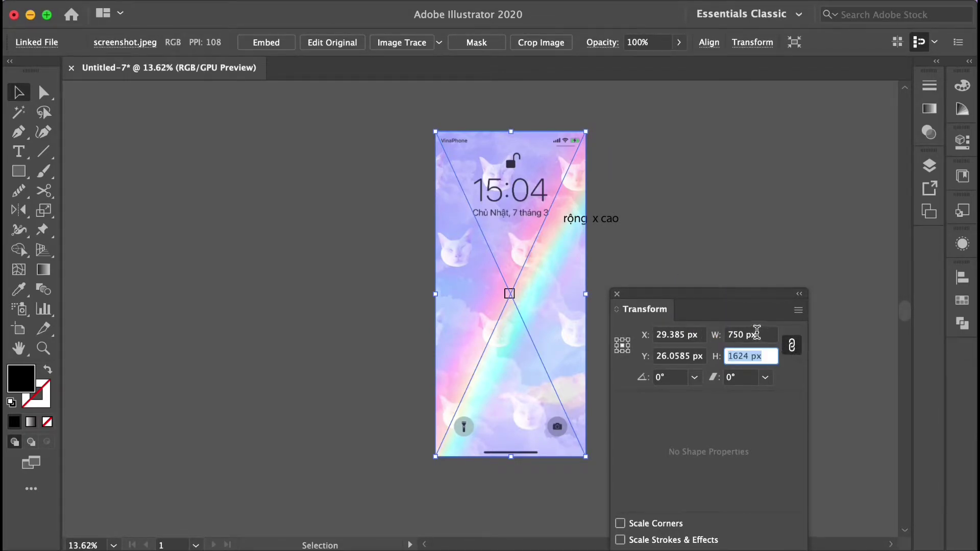
left_click(761, 334)
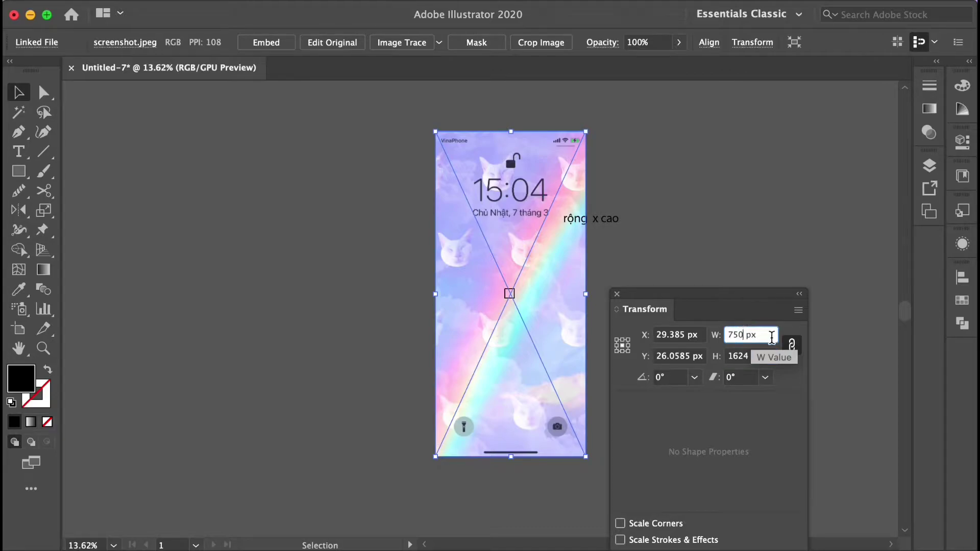
left_click(791, 349)
left_click(744, 335)
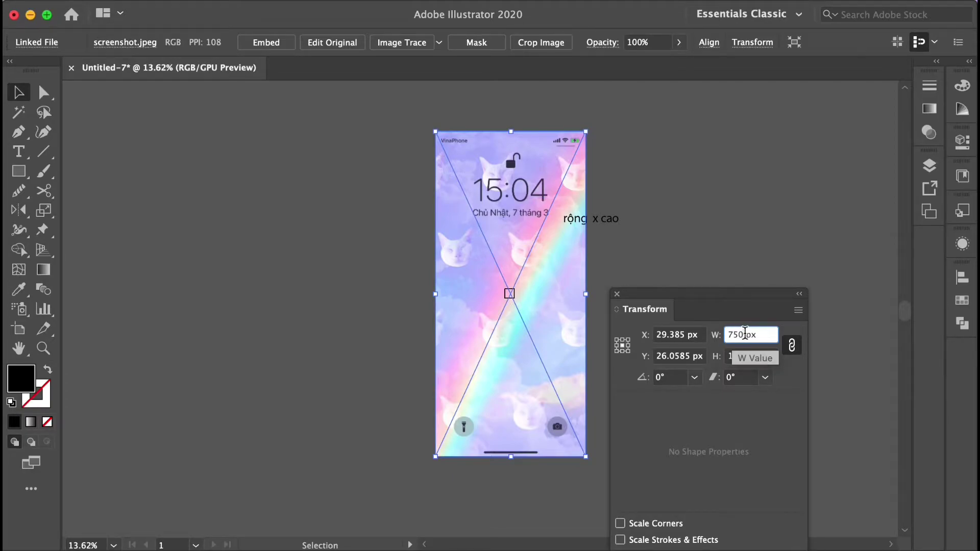
left_click(749, 356)
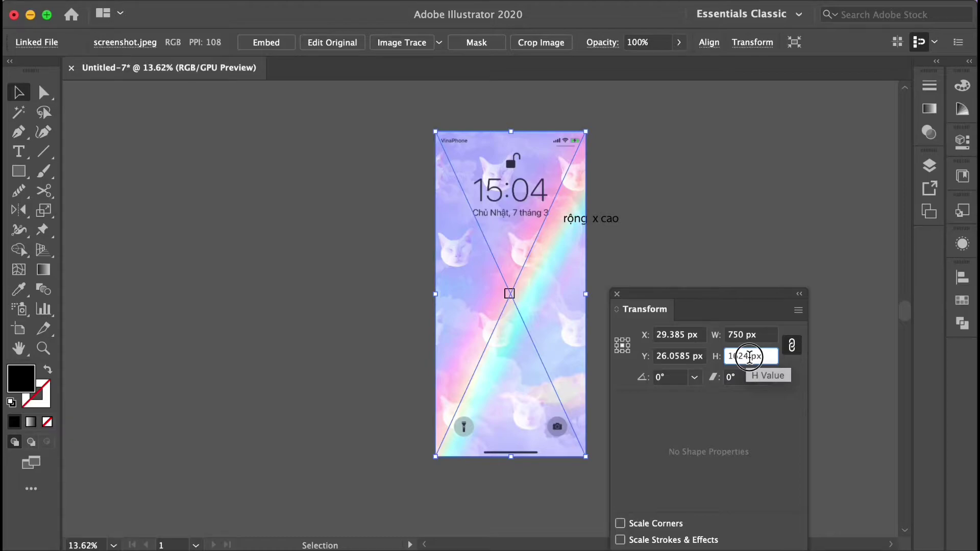
double_click(748, 357)
type("1624")
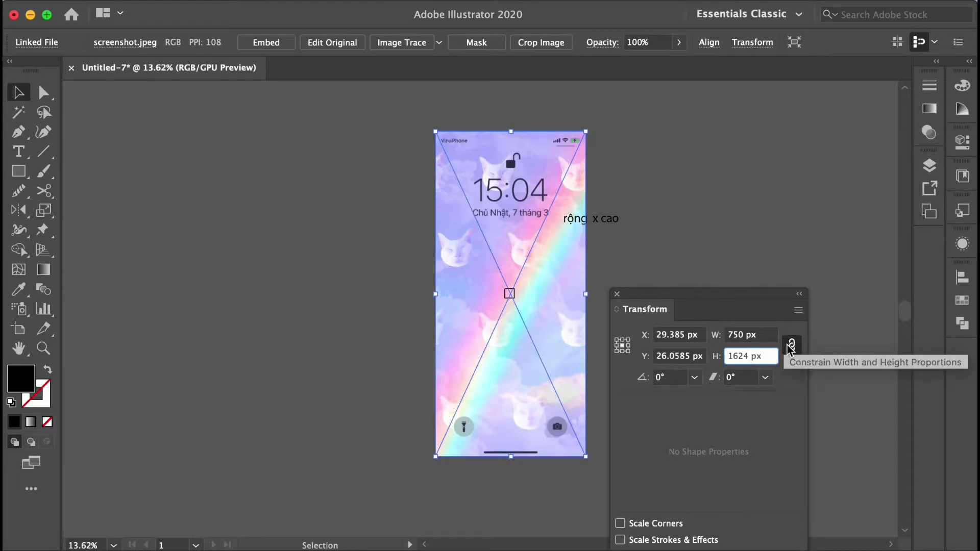
Unlink width and height proportions and recheck the 750 x 1624 px values.
left_click(790, 345)
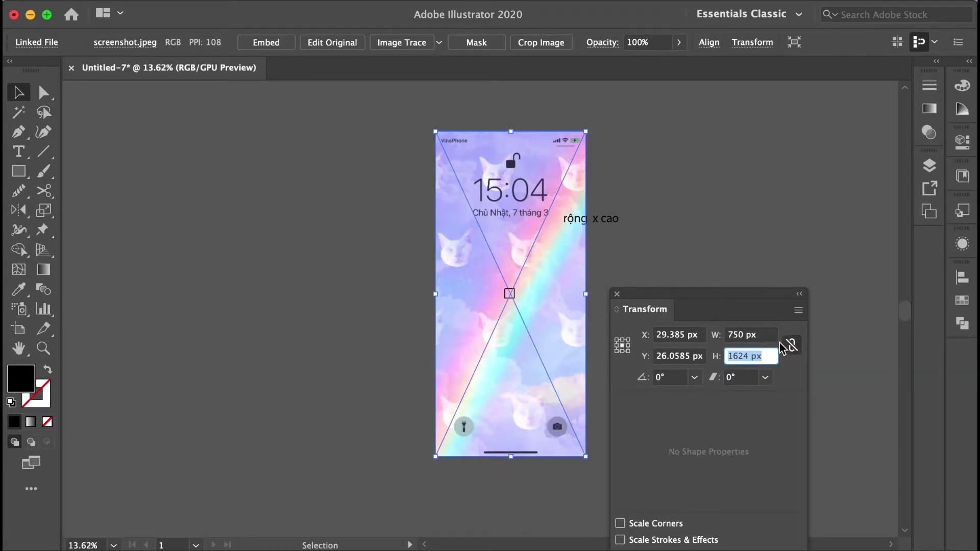
left_click(744, 335)
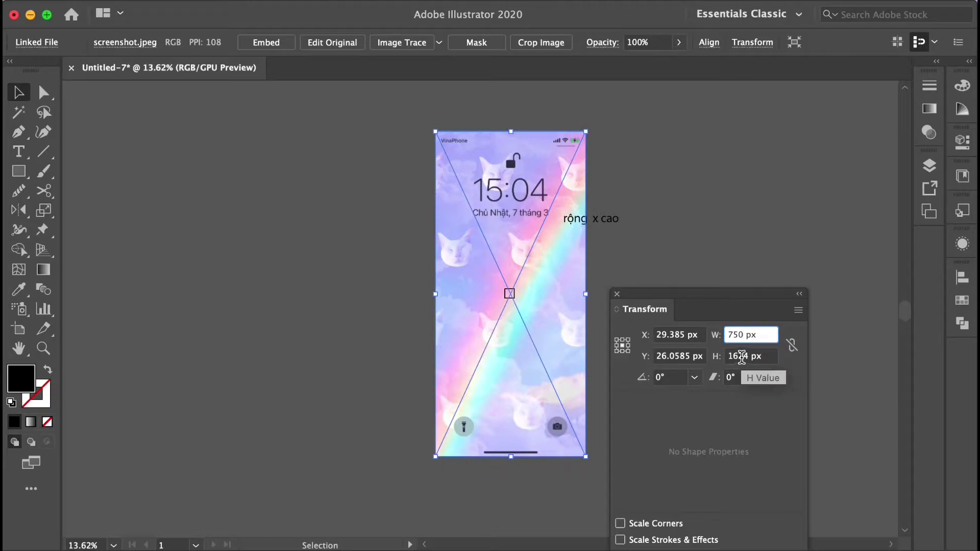
left_click(741, 356)
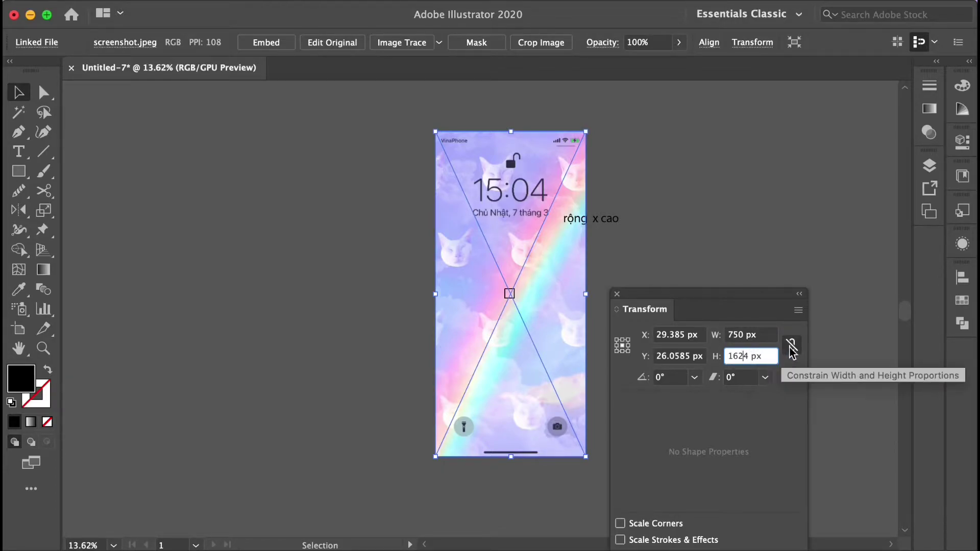
left_click(744, 334)
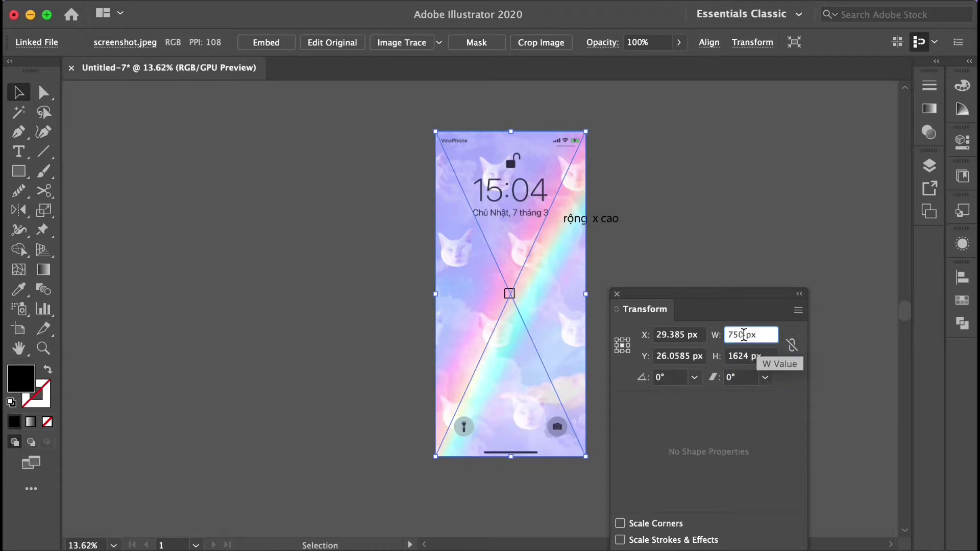
Relink width and height proportions on the 750 x 1624 px screenshot.
left_click(792, 347)
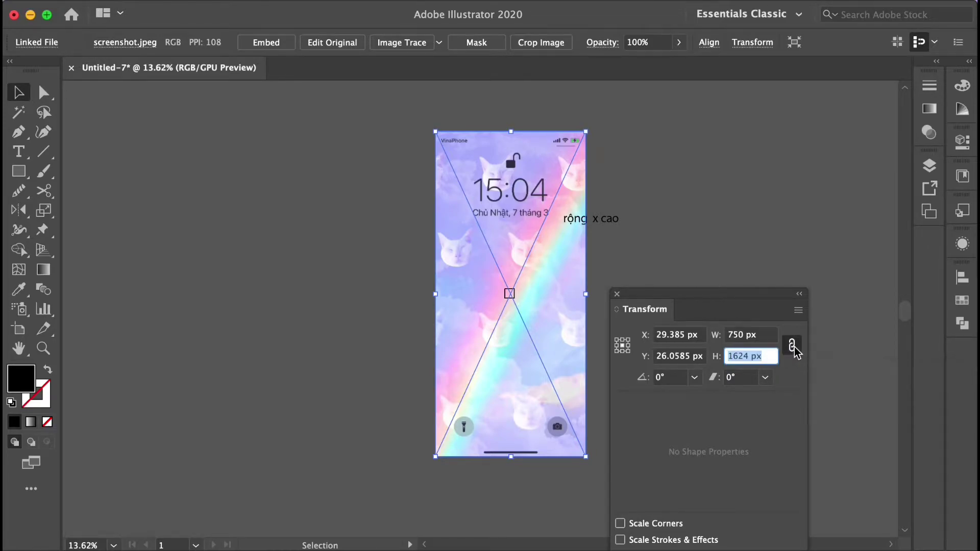
left_click(582, 245)
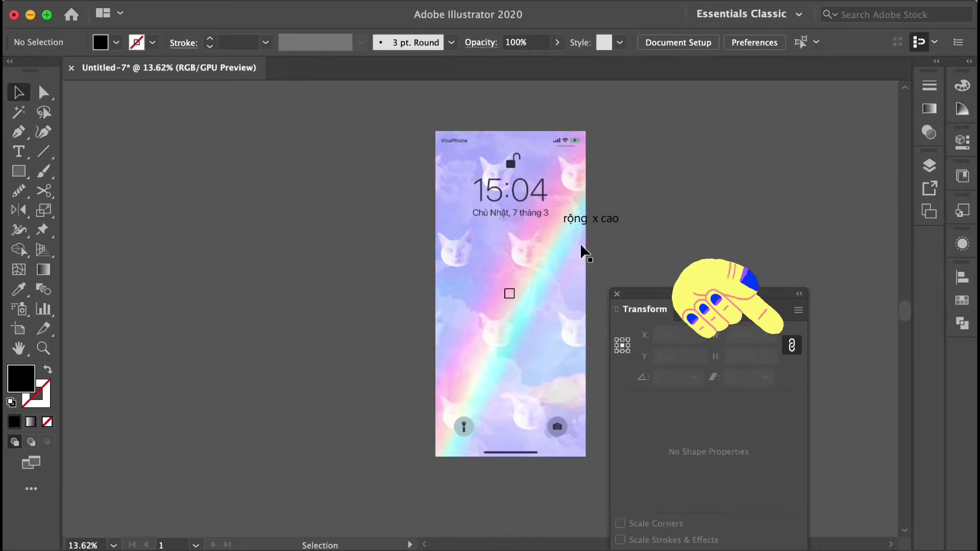
left_click(547, 245)
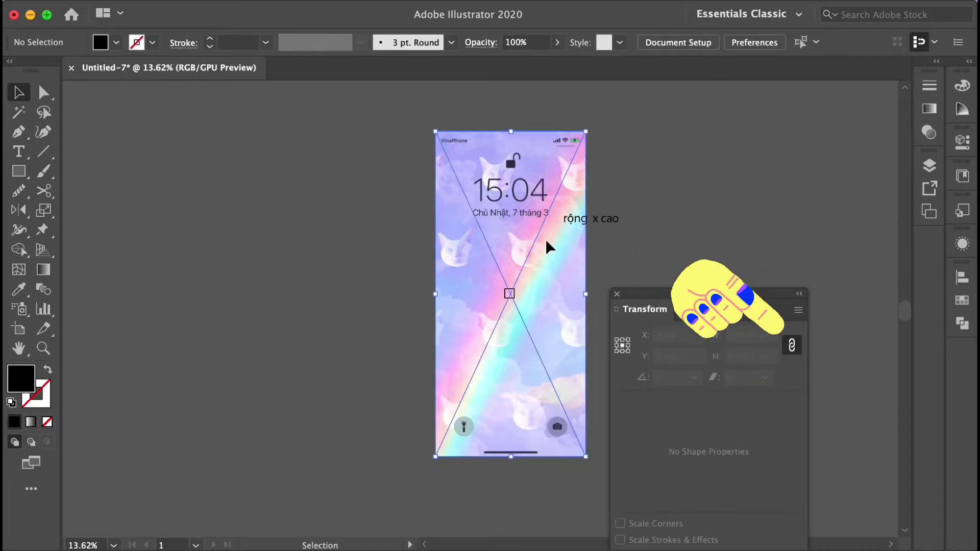
Delete the 'rộng x cao' note and move the Transform panel to the right edge.
left_click(610, 220)
key("Delete")
left_click(538, 277)
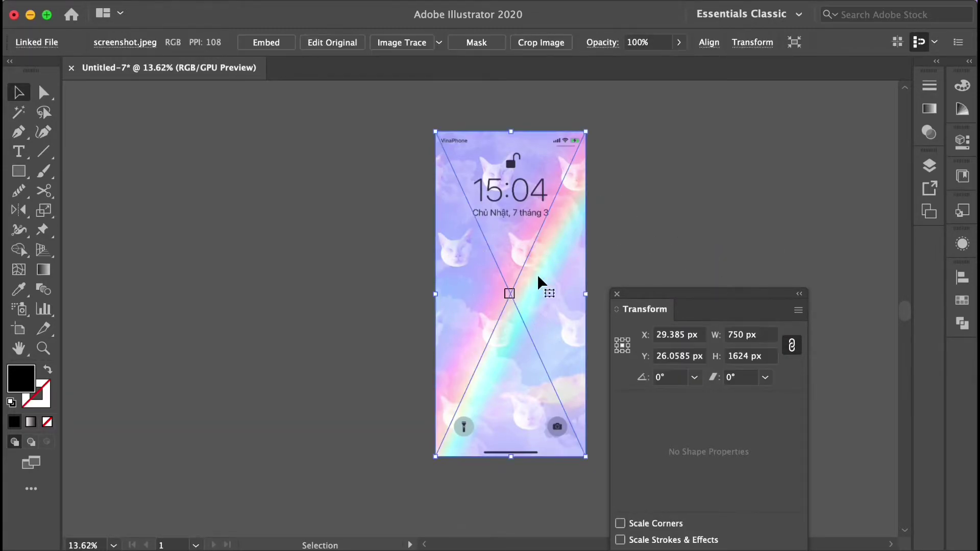
scroll(645, 230, "right", 3)
left_click_drag(688, 295, 823, 302)
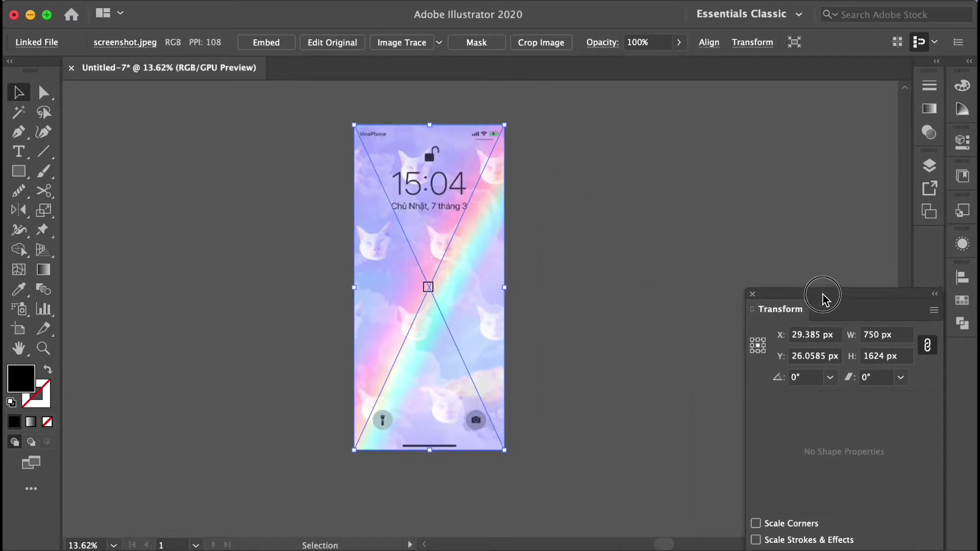
Add a placeholder text object beside the screenshot and enlarge it.
left_click(625, 155)
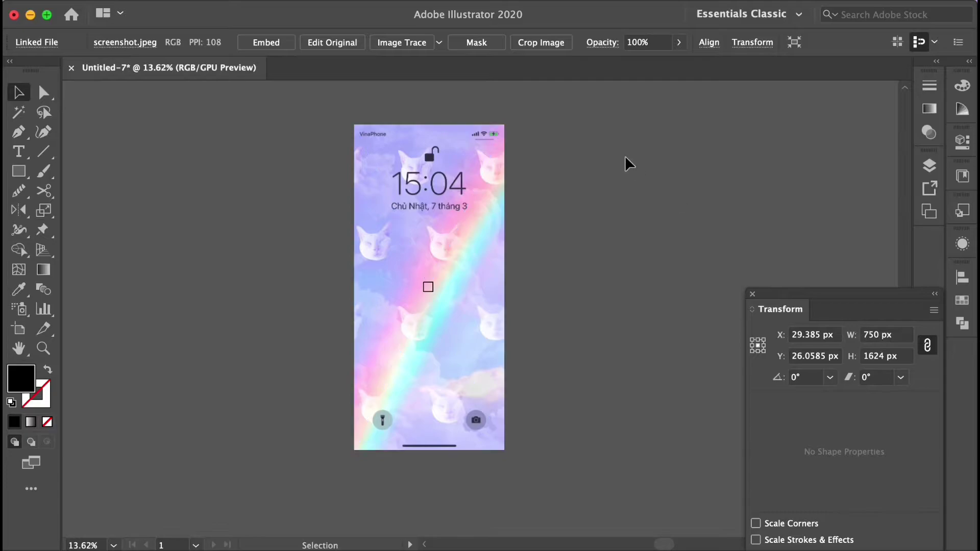
key("t")
left_click(583, 177)
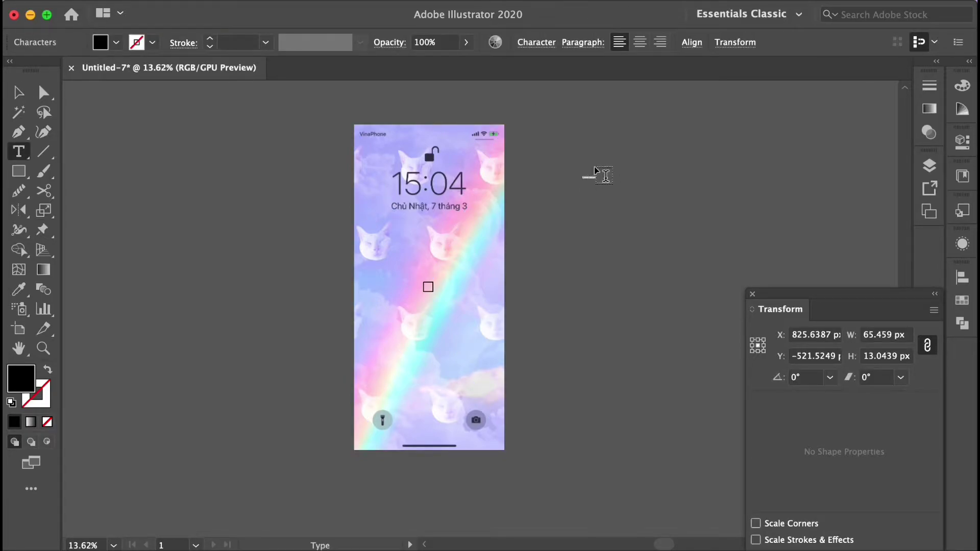
left_click(18, 92)
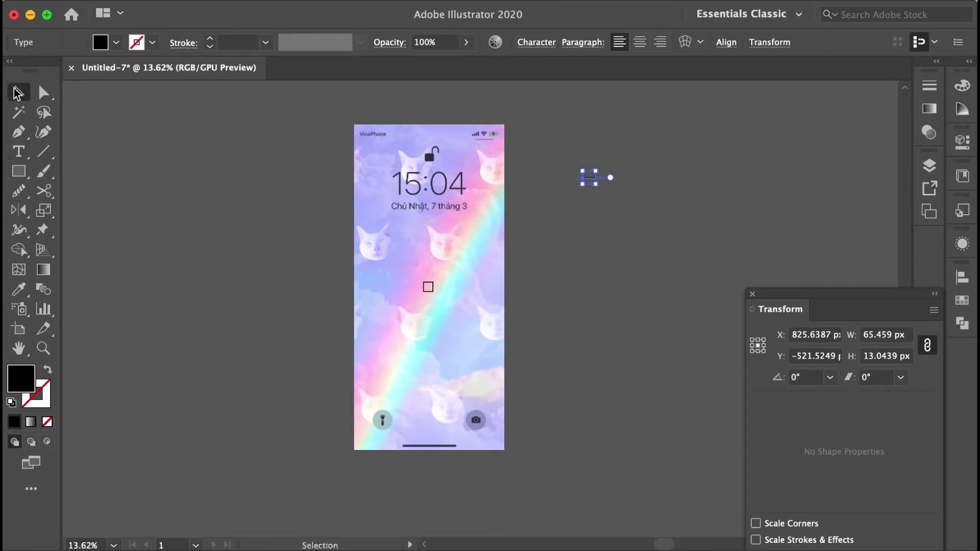
left_click_drag(600, 187, 714, 250)
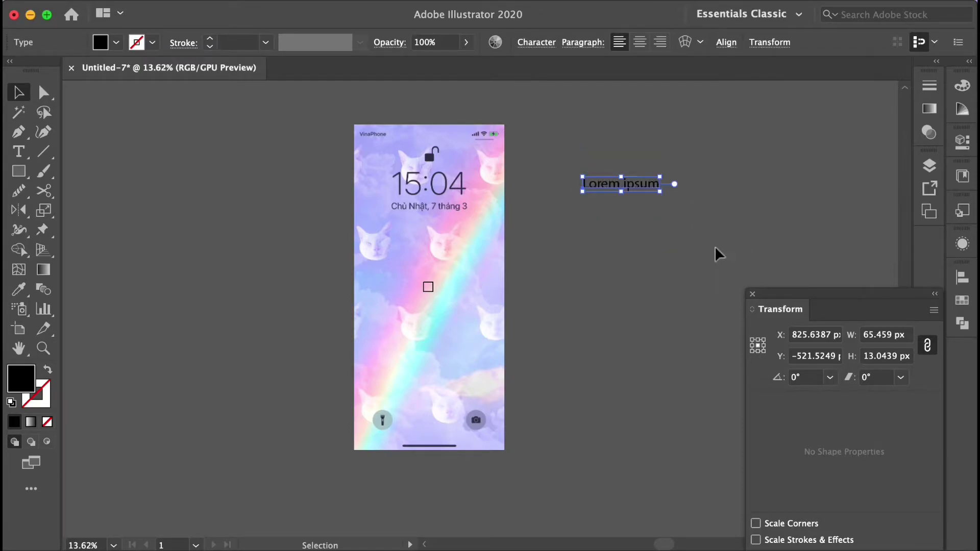
left_click(450, 192)
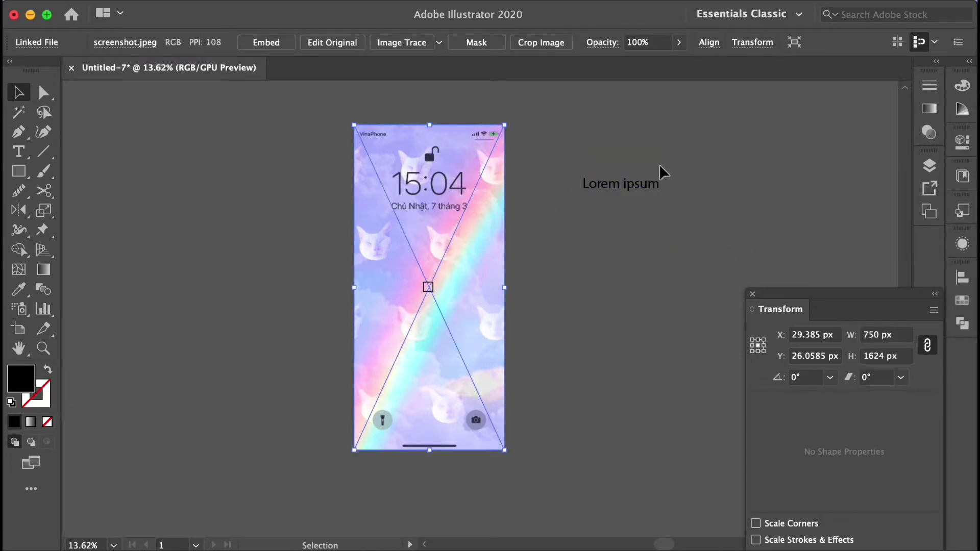
Replace the Lorem ipsum placeholder with the start of the '750 x 1624' label.
double_click(633, 179)
key("ctrl+a")
key("BackSpace")
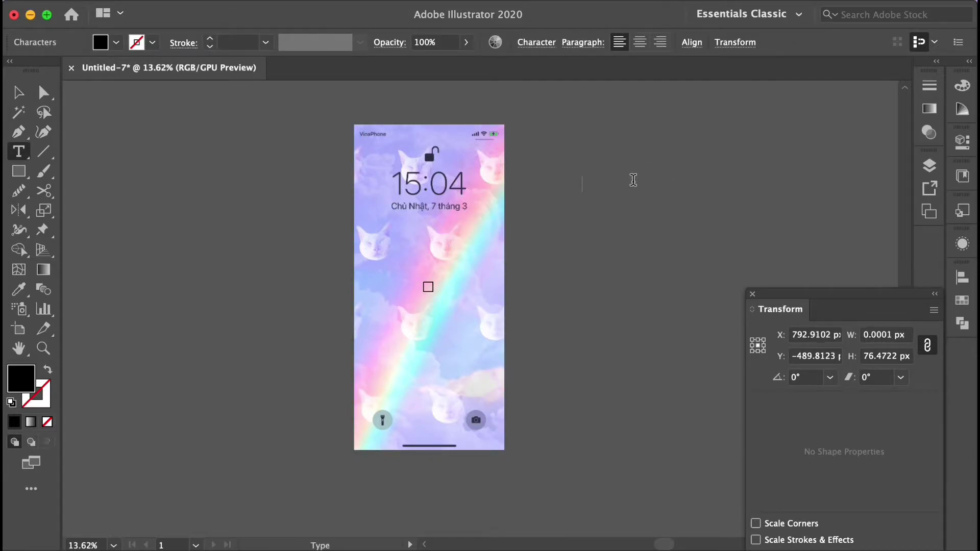
type("750")
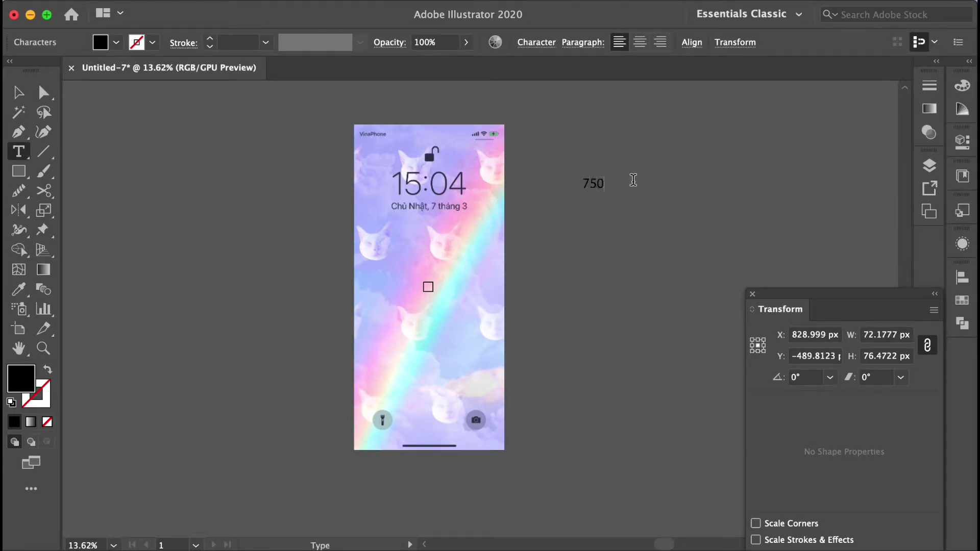
type(" x 1")
left_click(19, 93)
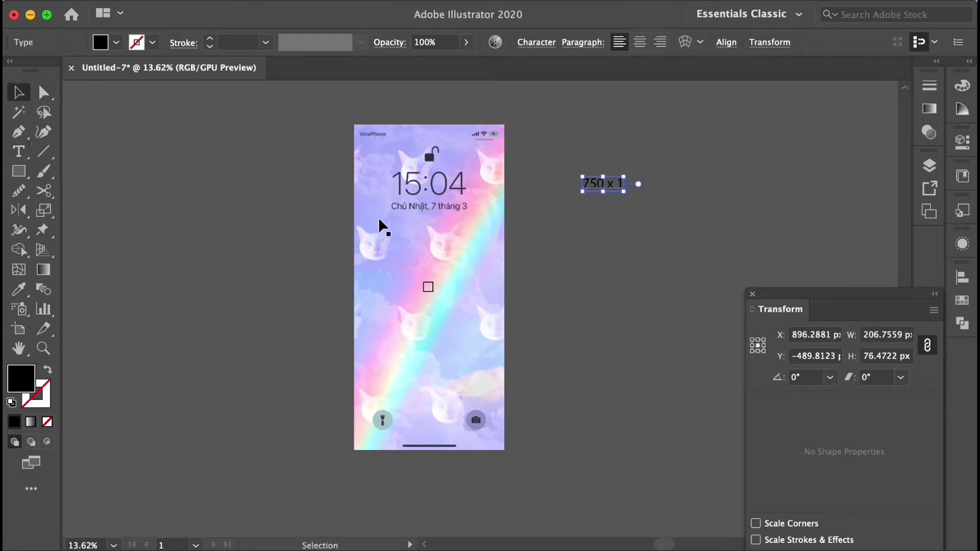
Finish the label so it reads '750 x 1624', then deselect it.
left_click(378, 217)
double_click(378, 216)
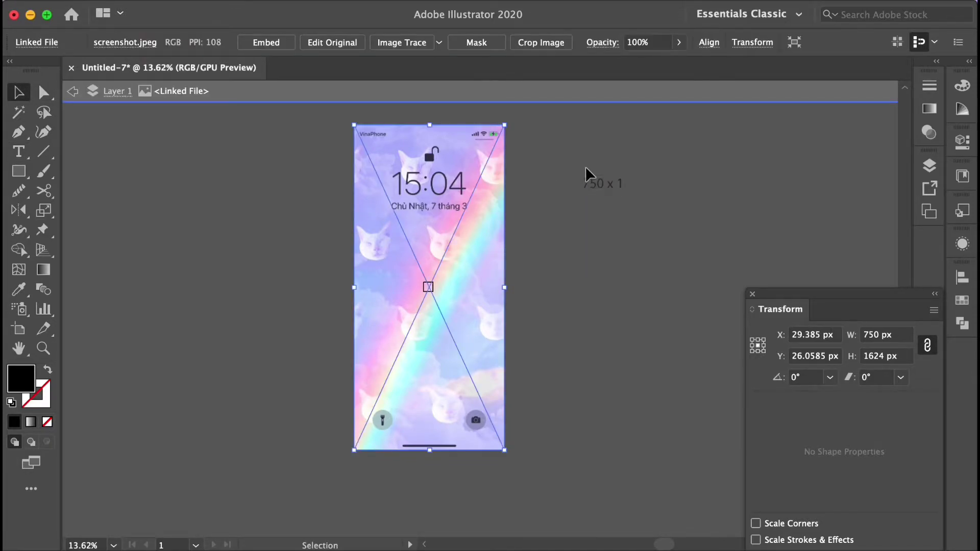
left_click(565, 250)
key("Escape")
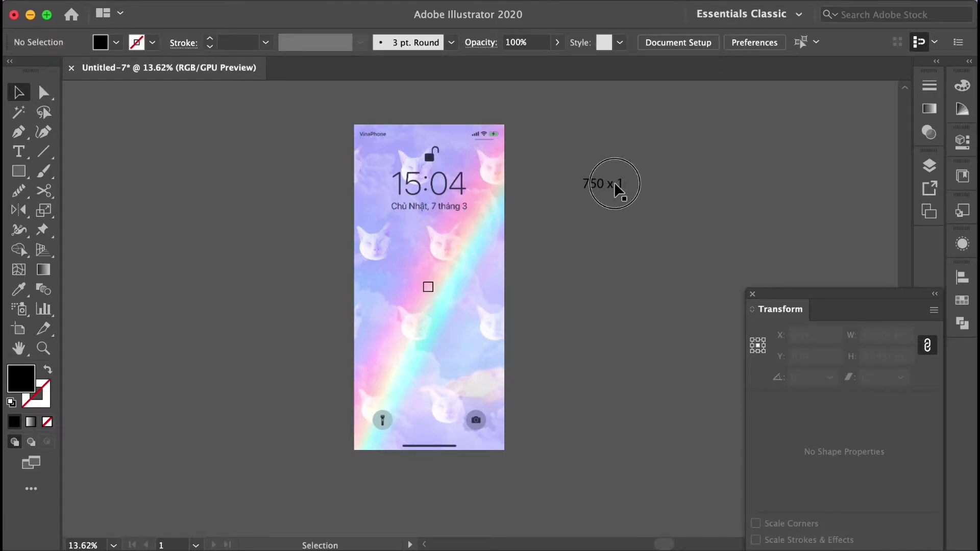
double_click(620, 184)
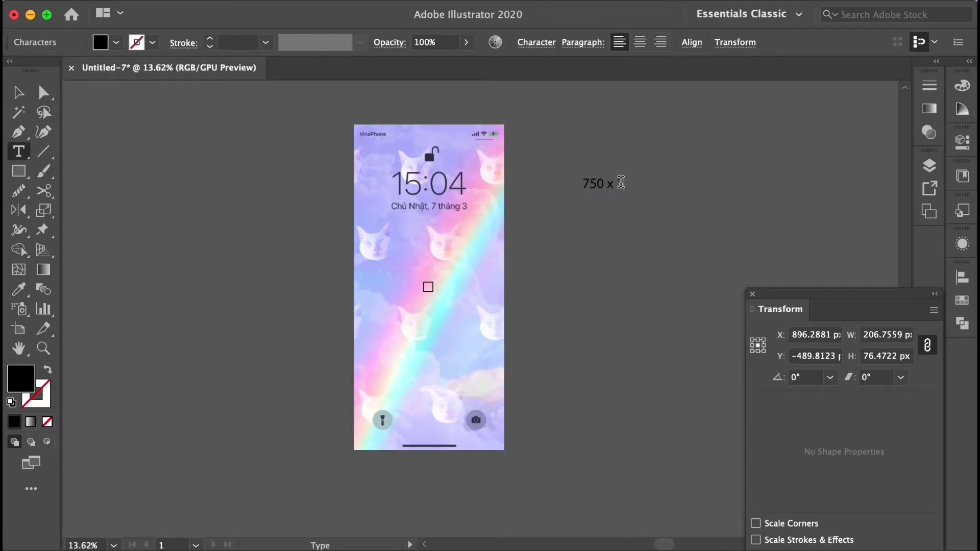
type("624")
left_click(18, 92)
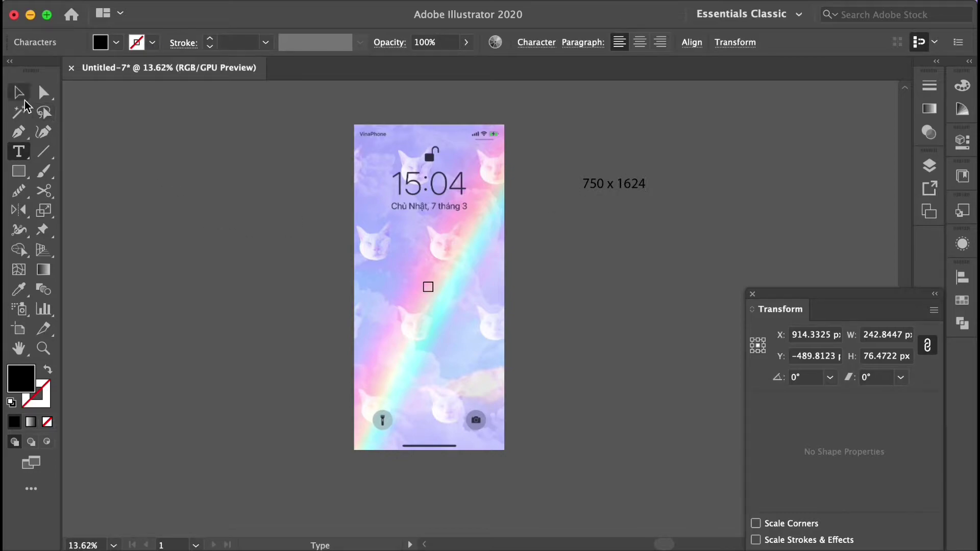
left_click(543, 345)
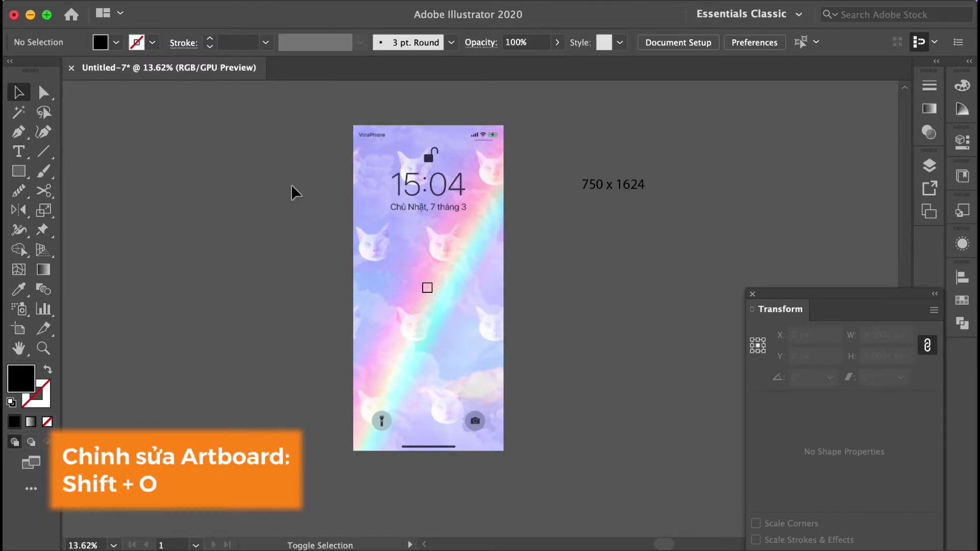
Activate the Artboard tool with Shift+O to edit the 'man hinh dien thoai' artboard.
key("shift+o")
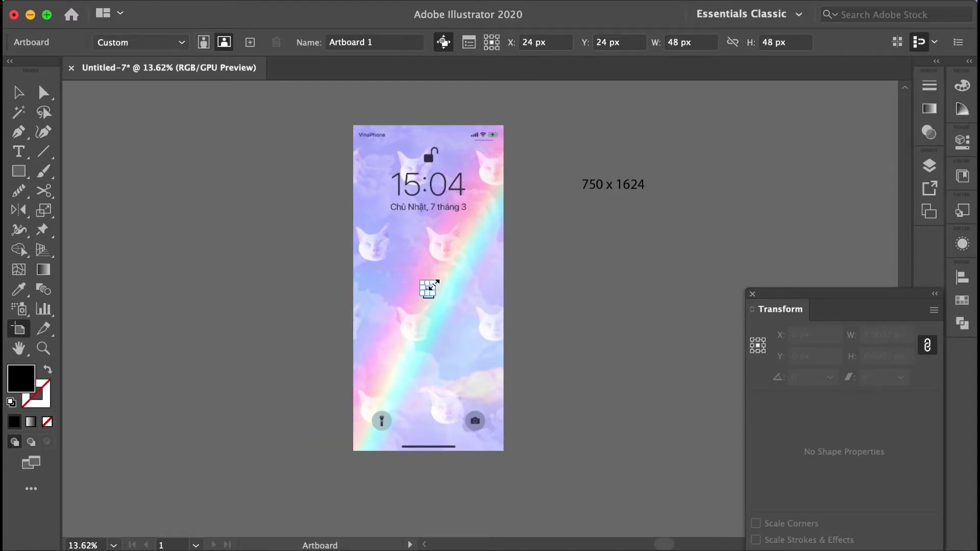
scroll(429, 287, "up", 2)
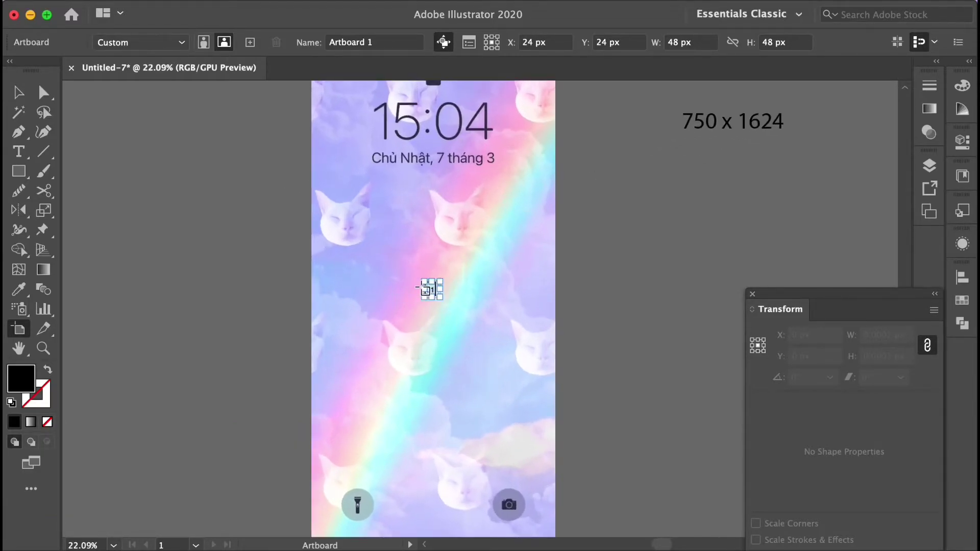
scroll(431, 286, "up", 4)
scroll(433, 283, "up", 2)
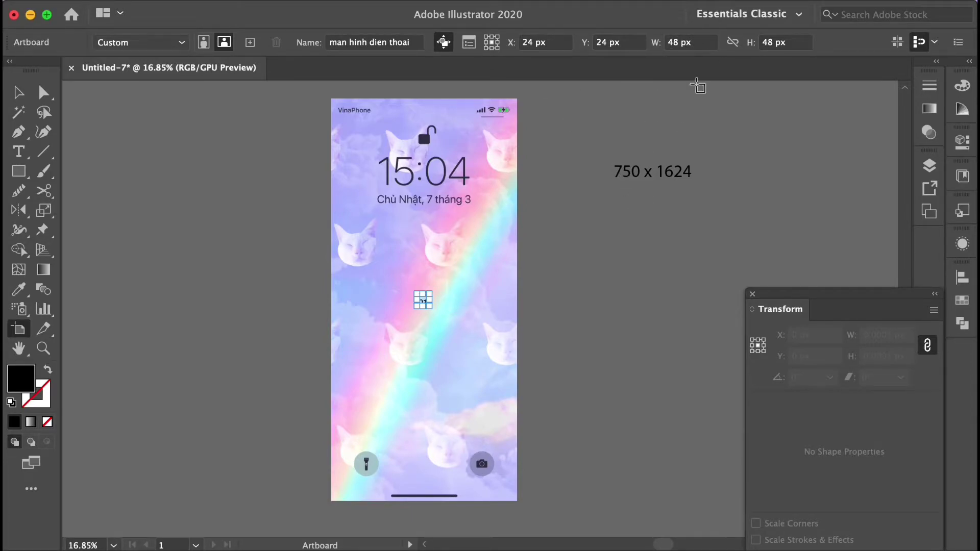
Resize the artboard to 750 x 1624 px and adjust its reference point.
left_click(678, 43)
double_click(678, 43)
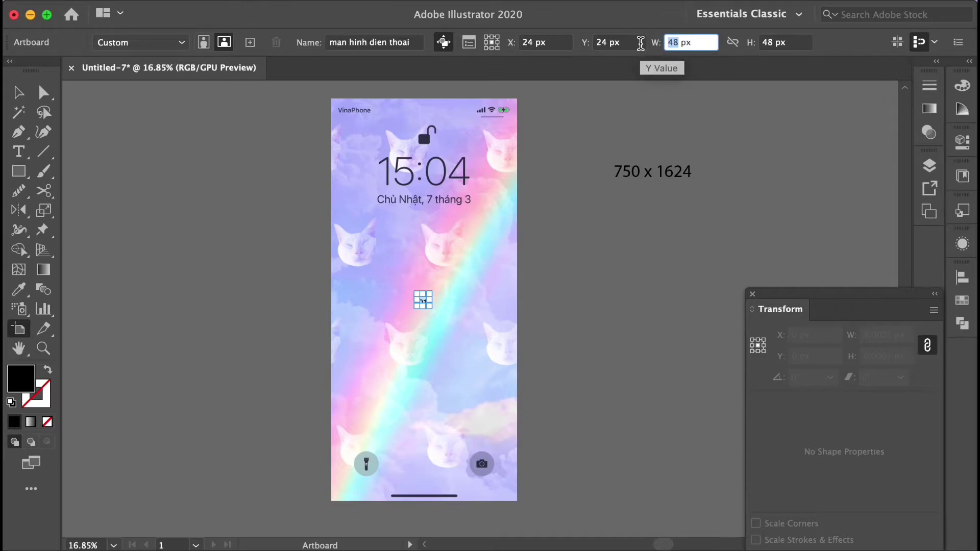
type("750")
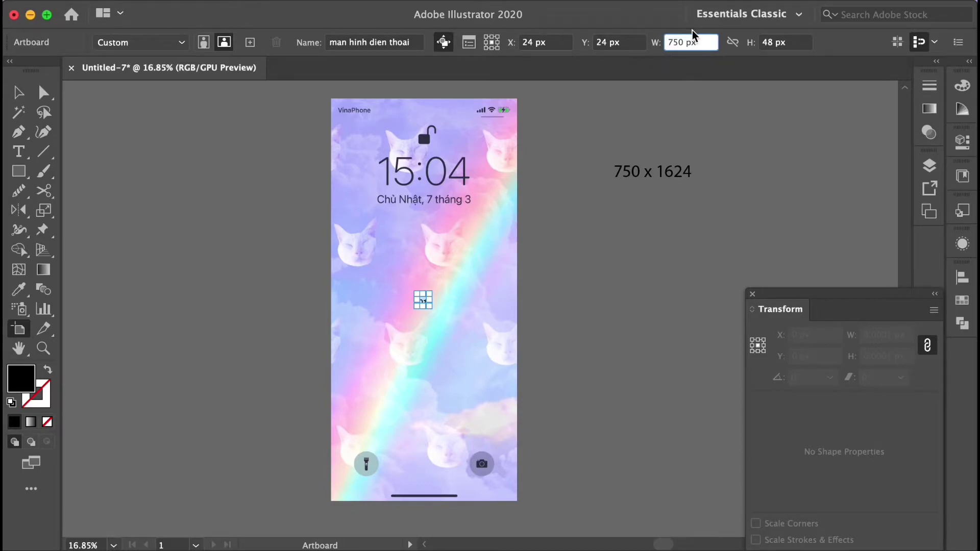
key("Tab")
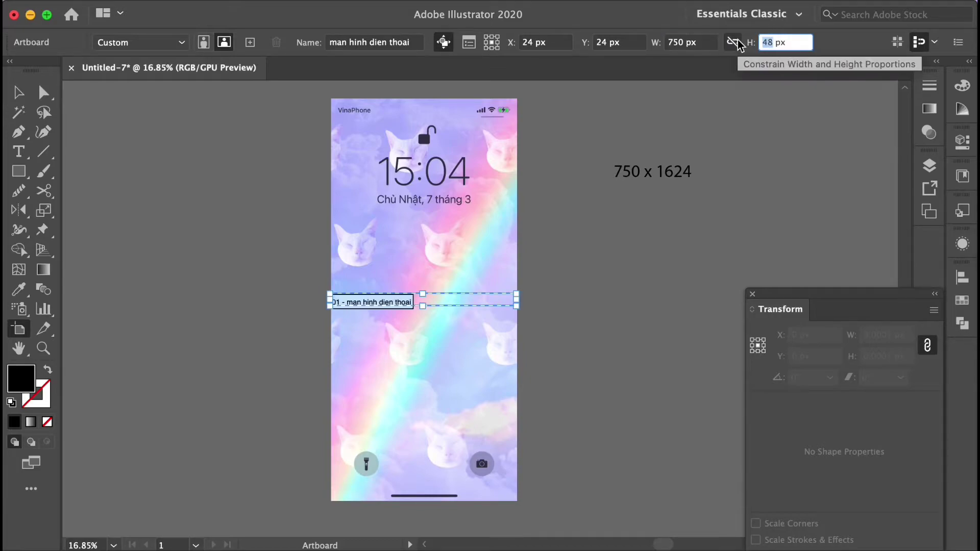
type("16")
type("24")
key("Return")
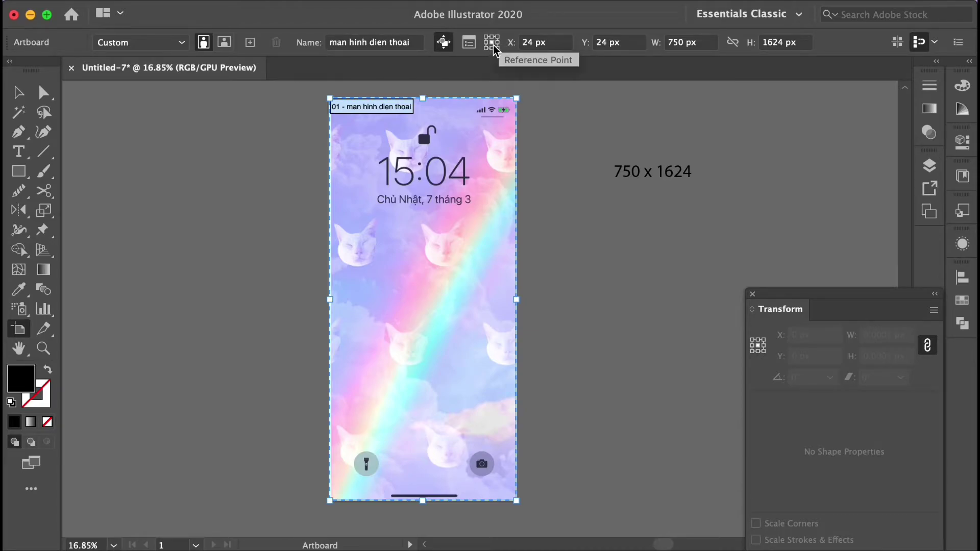
left_click(496, 43)
left_click(492, 43)
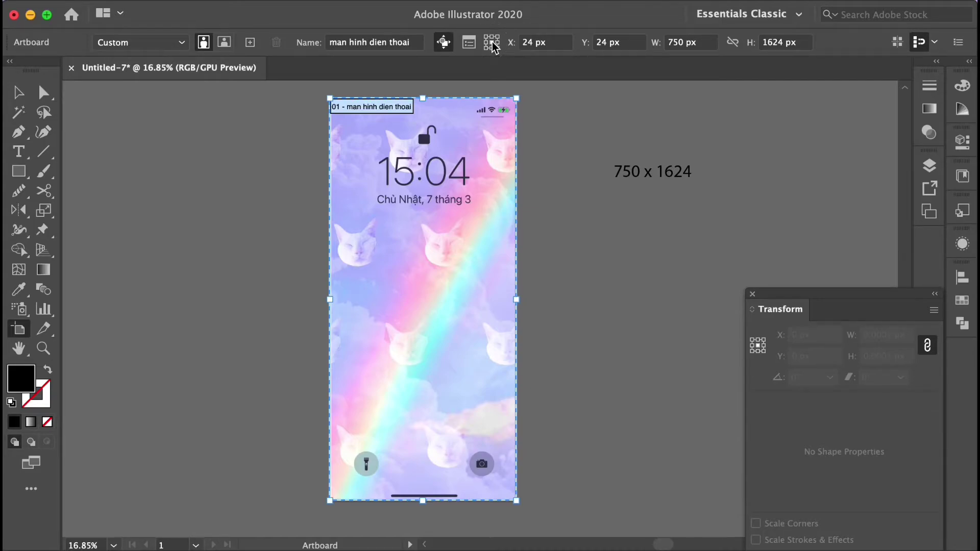
Anchor the artboard at top centre and set it to 750 x 1624 px.
type("48")
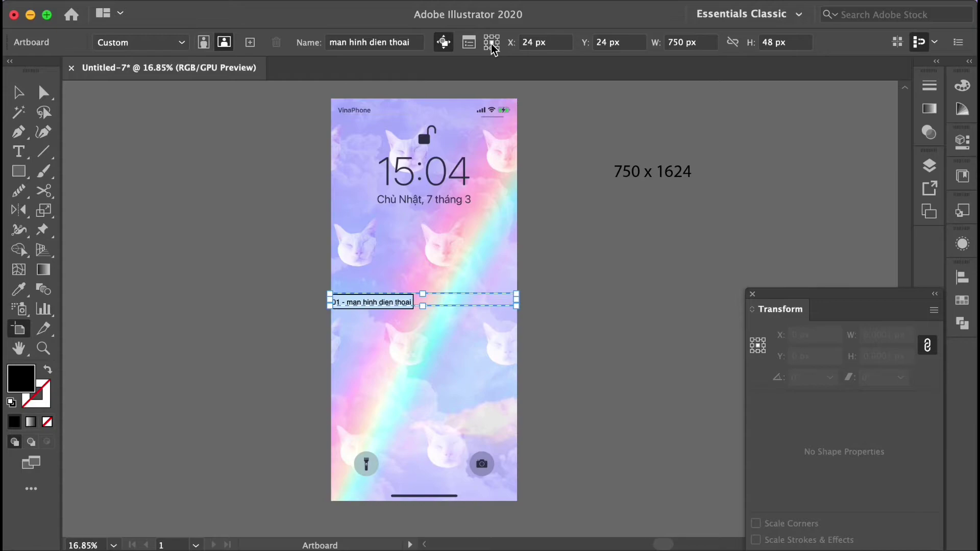
type("48")
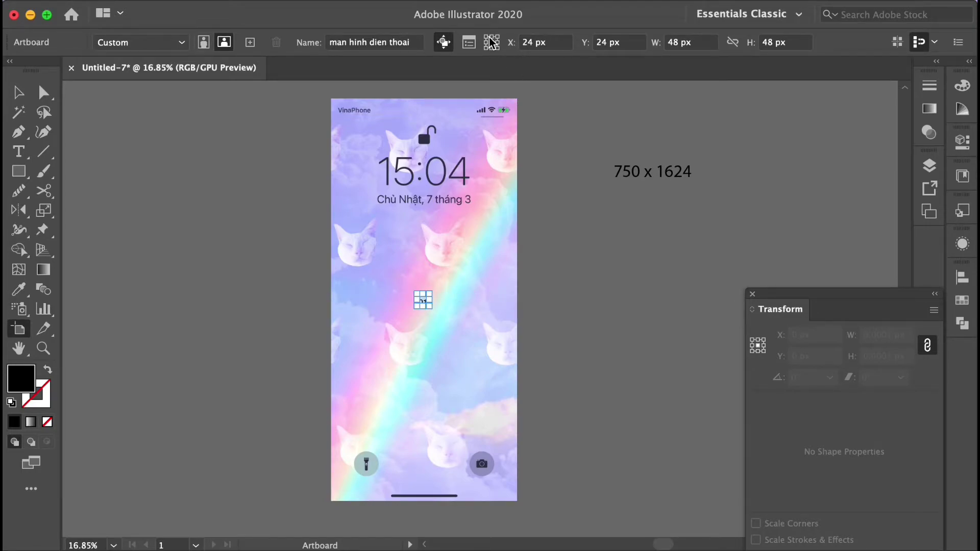
left_click(492, 37)
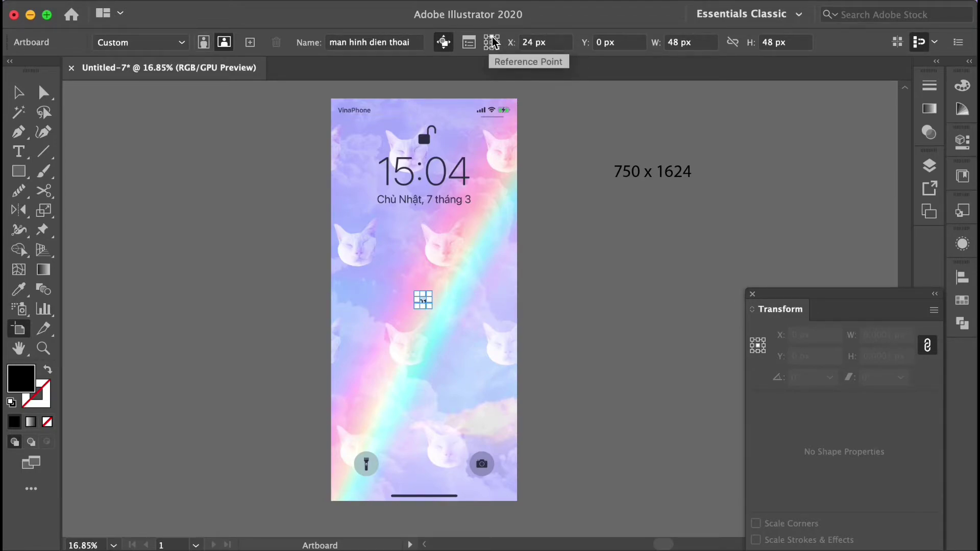
double_click(672, 42)
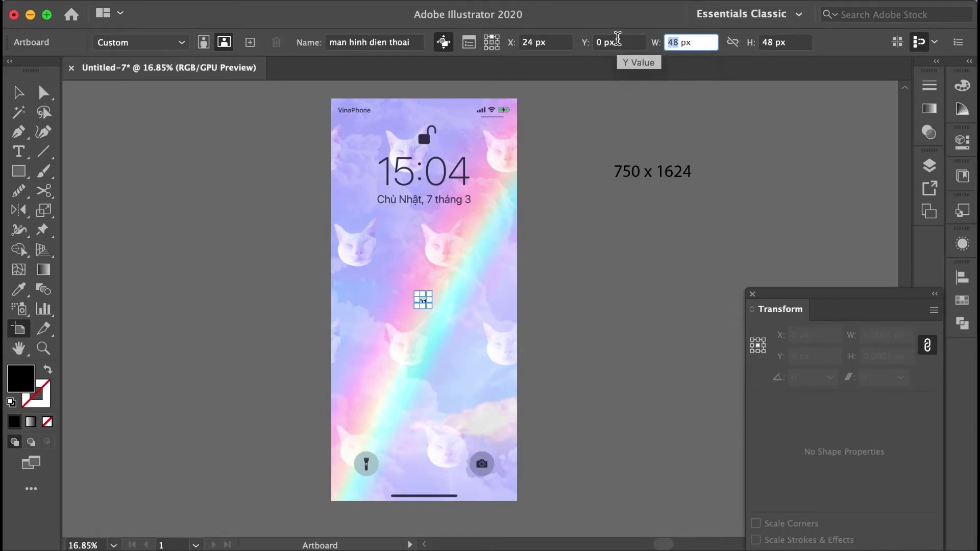
type("750")
key("Tab")
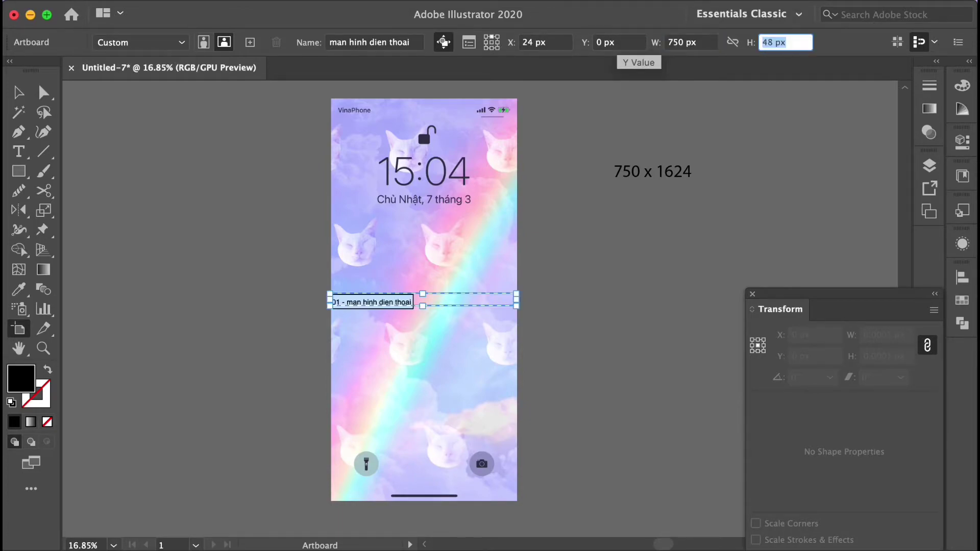
type("162")
type("4")
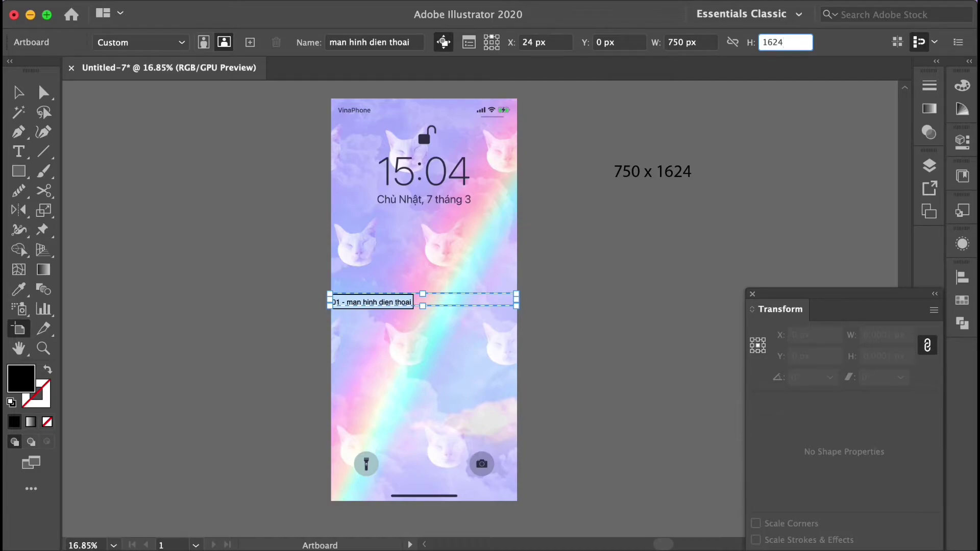
key("Return")
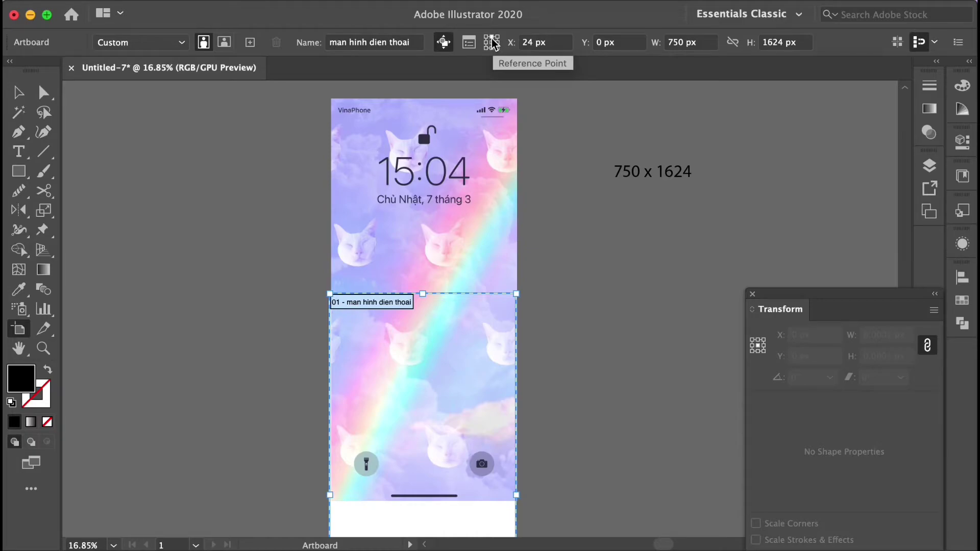
scroll(456, 472, "down", 6)
scroll(456, 473, "down", 3)
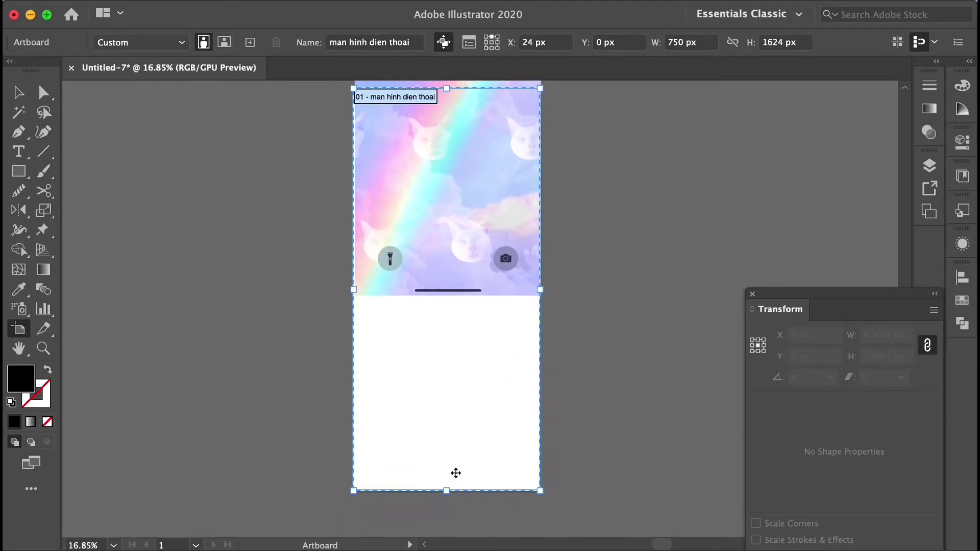
scroll(456, 473, "up", 5)
scroll(456, 472, "up", 5)
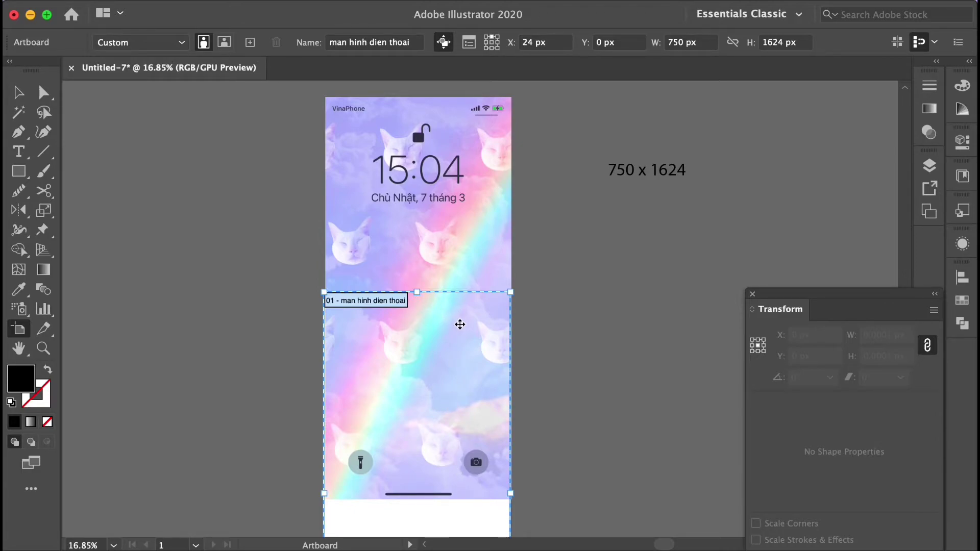
Undo the resize and reapply 1624 px height so the artboard aligns at X 24, Y 24.
key("super")
key("super+z")
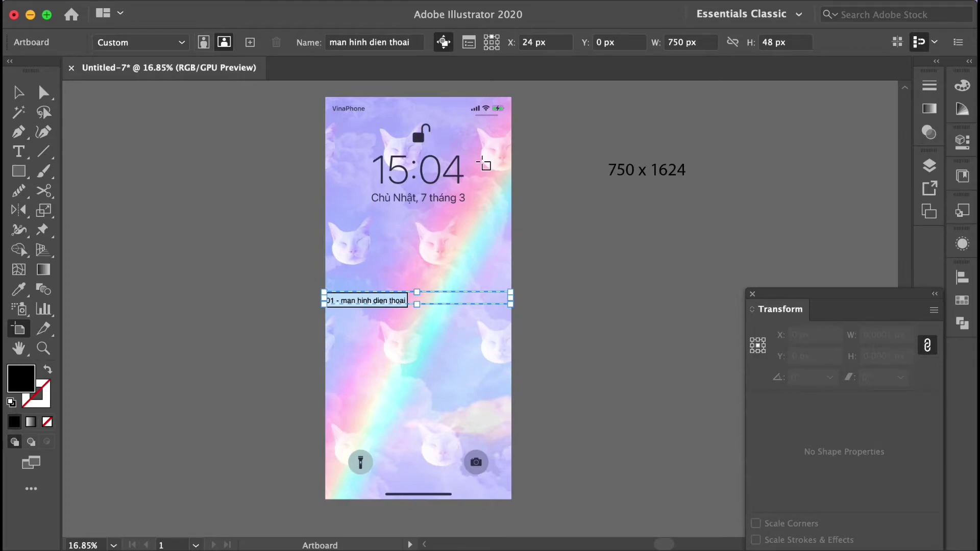
left_click(769, 40)
type("1")
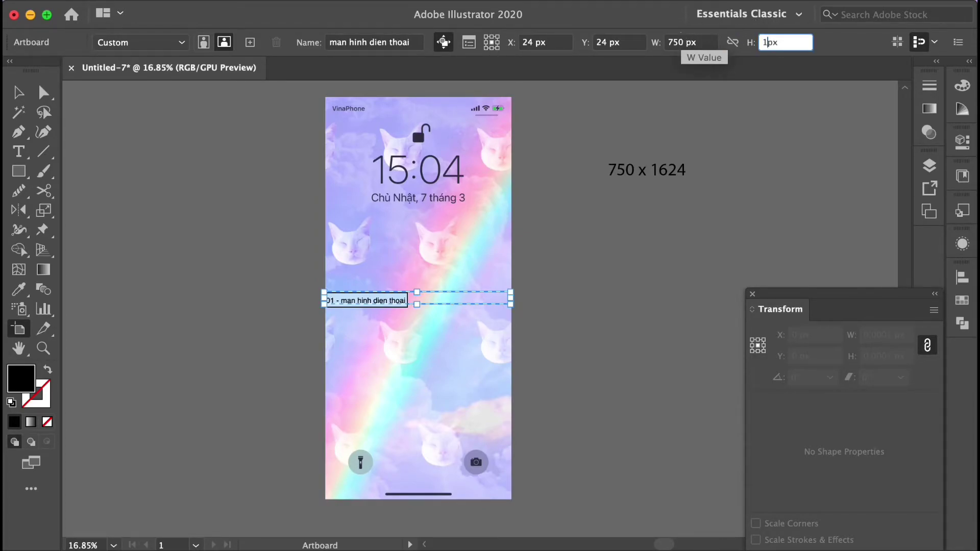
type("624")
key("Return")
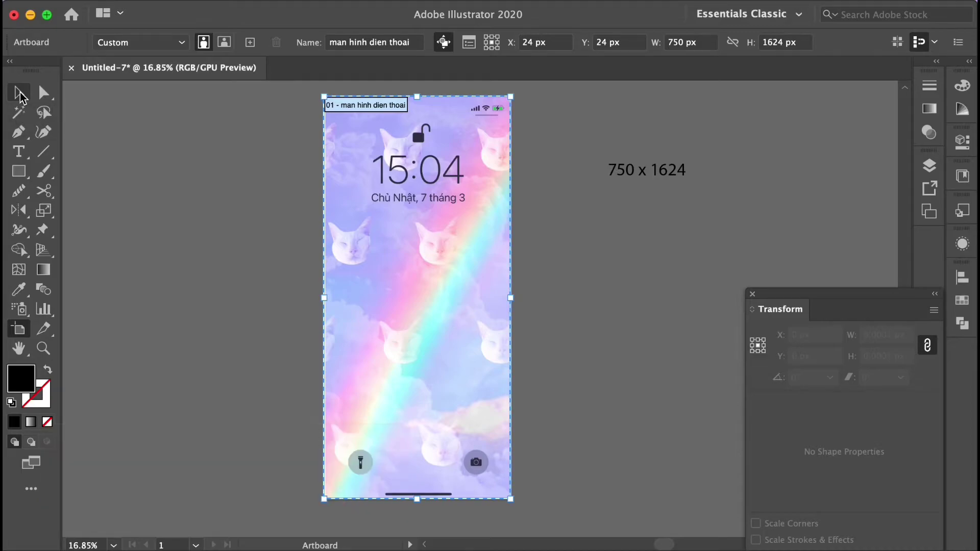
left_click(19, 93)
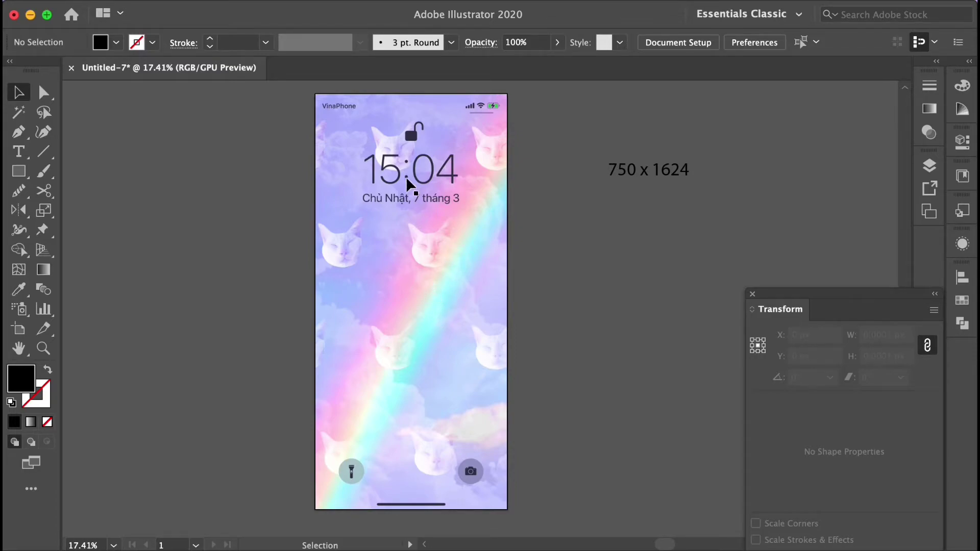
Lock the phone lock-screen screenshot with Cmd+2 and confirm it can't be selected.
key("m")
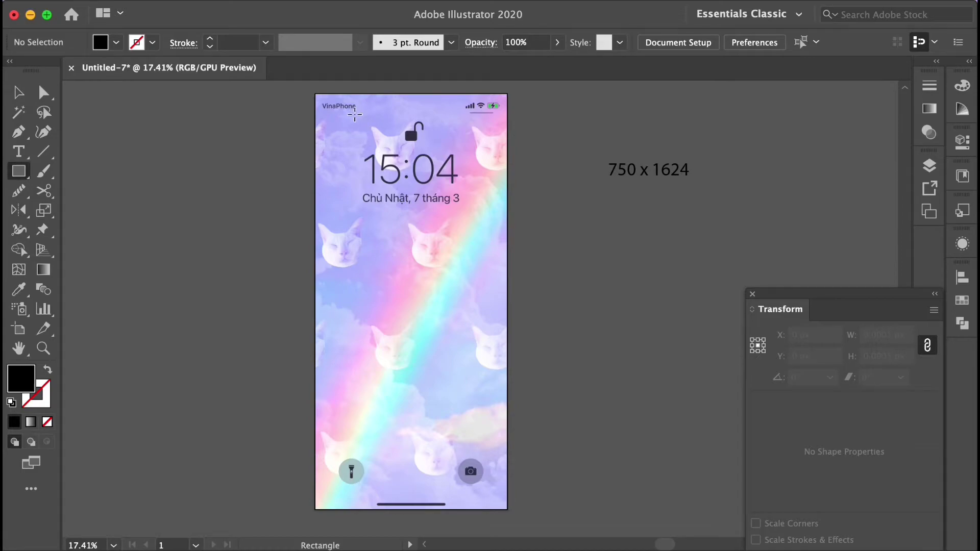
left_click_drag(353, 117, 470, 210)
left_click(436, 154)
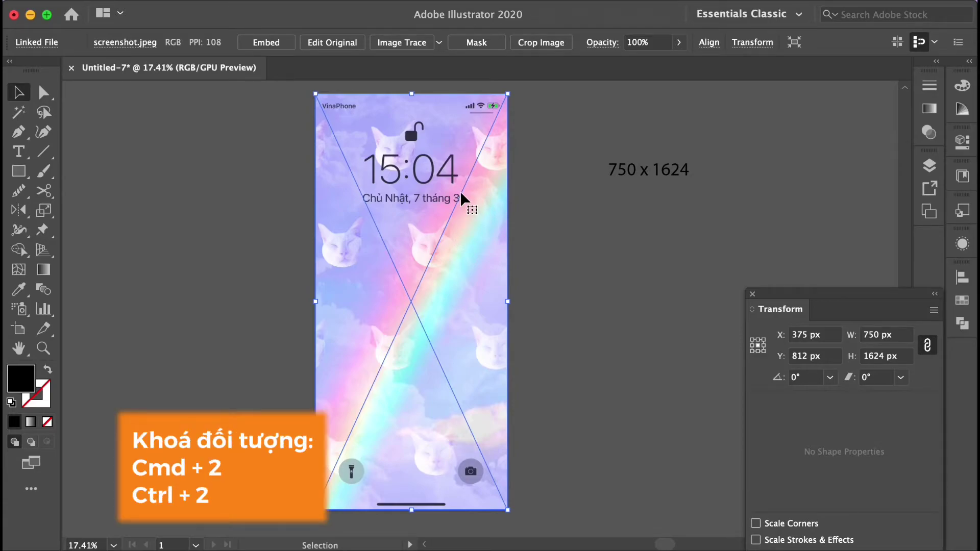
key("super+2")
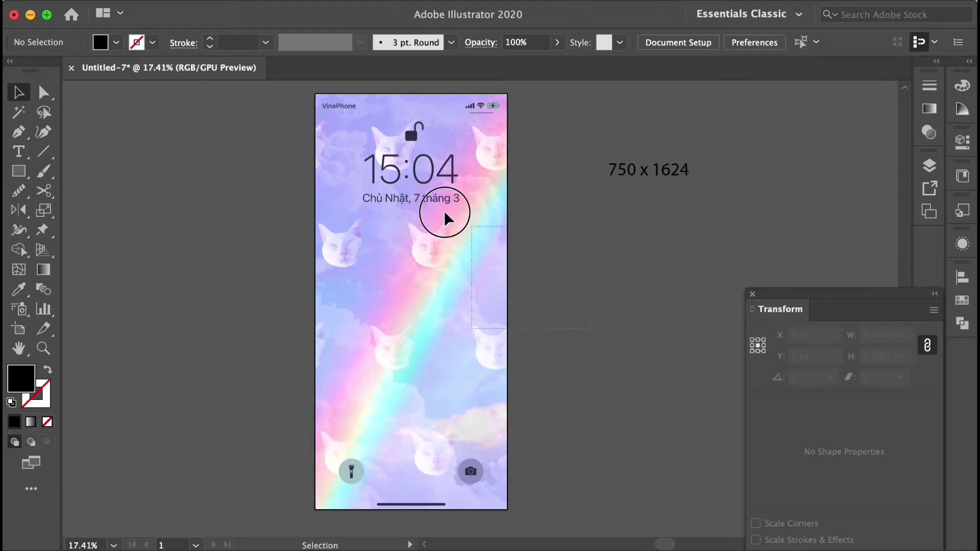
left_click_drag(234, 120, 492, 313)
Drag hinh 1.jpg from Finder onto the phone artboard and roughly nudge it into place.
left_click(353, 512)
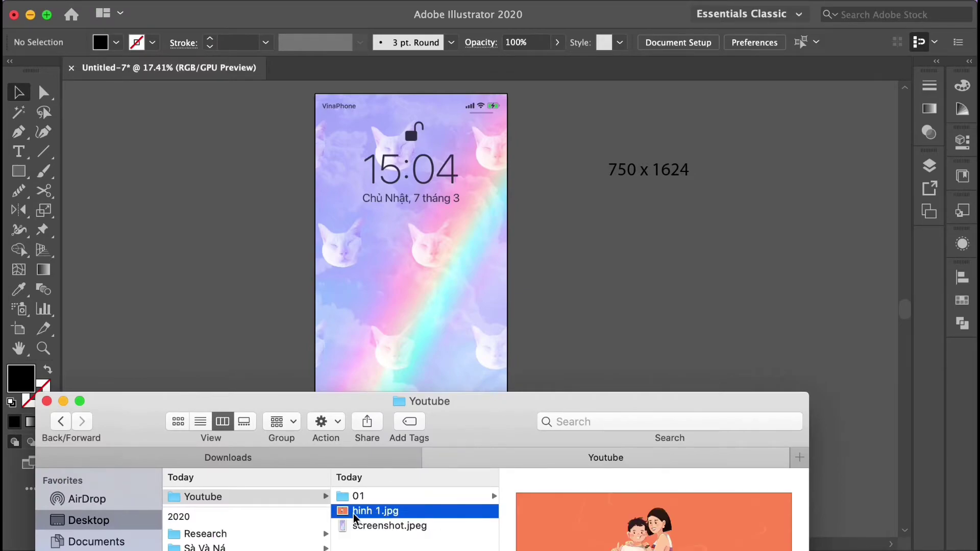
left_click_drag(358, 513, 406, 309)
left_click(407, 310)
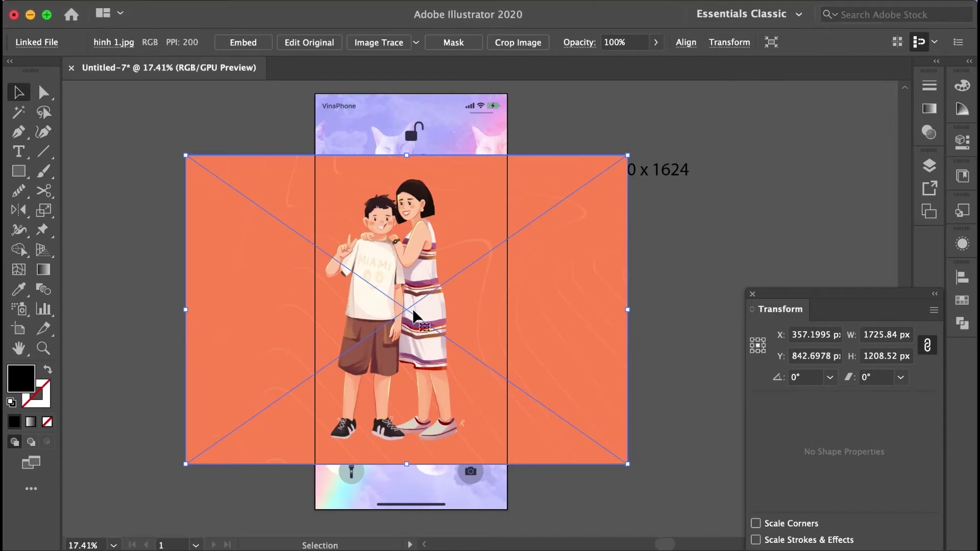
left_click_drag(470, 335, 484, 338)
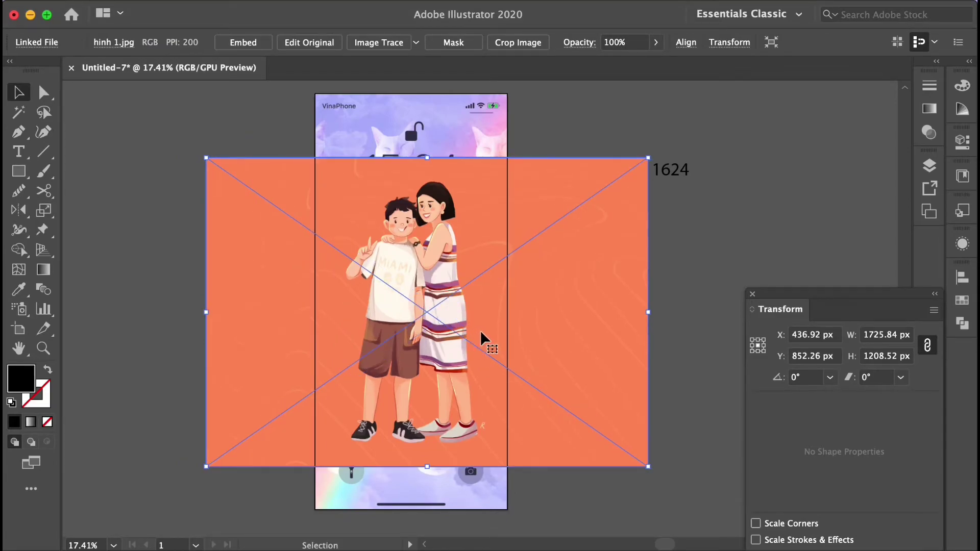
left_click_drag(595, 236, 589, 236)
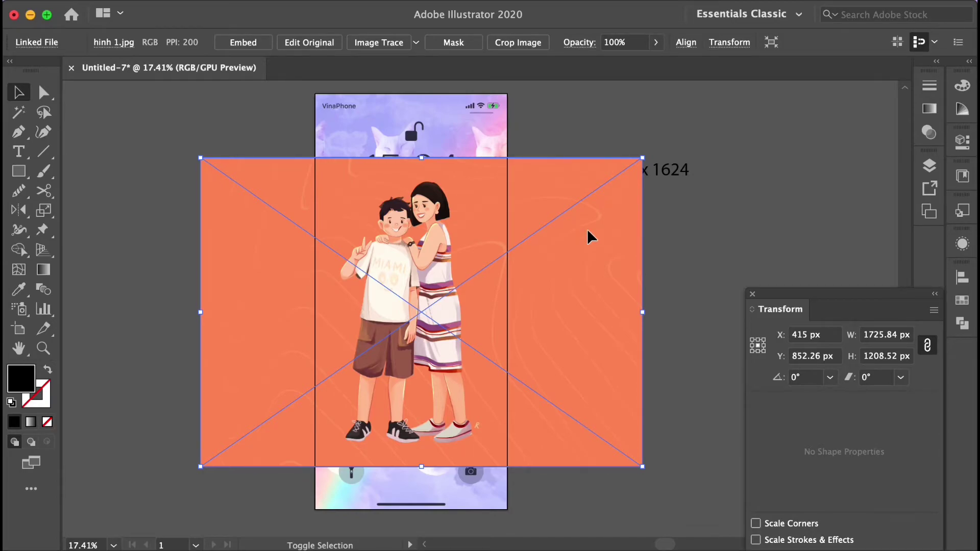
key("shift+Down")
key("shift+Down")
key("shift+Down")
key("shift+Down")
key("shift+Down")
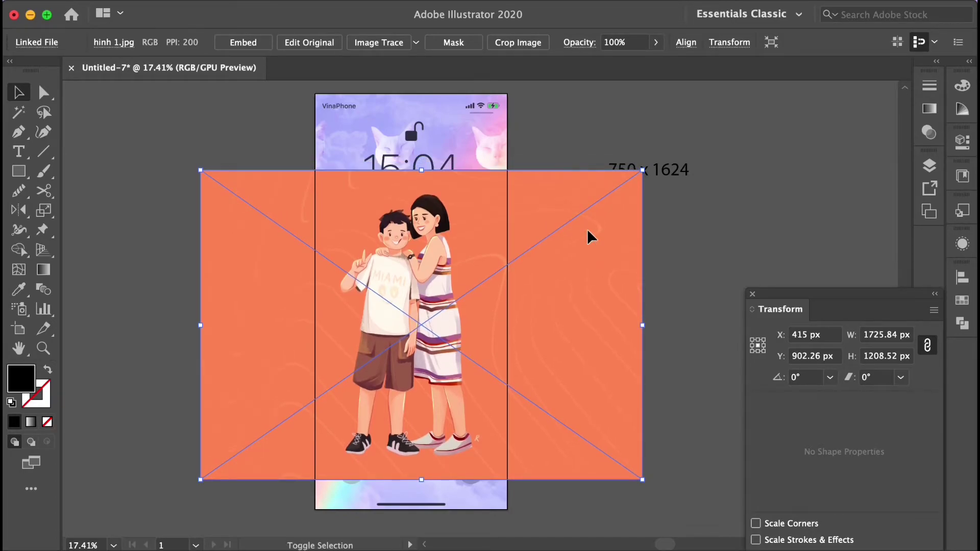
Fine-tune the illustration's position until it sits centred on the artboard.
left_click(549, 121)
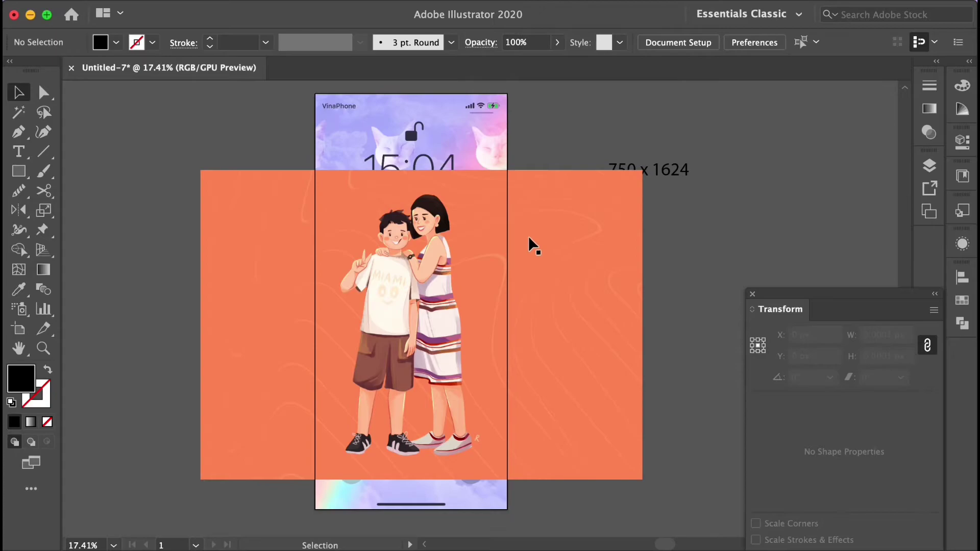
left_click(531, 216)
key("shift+Right")
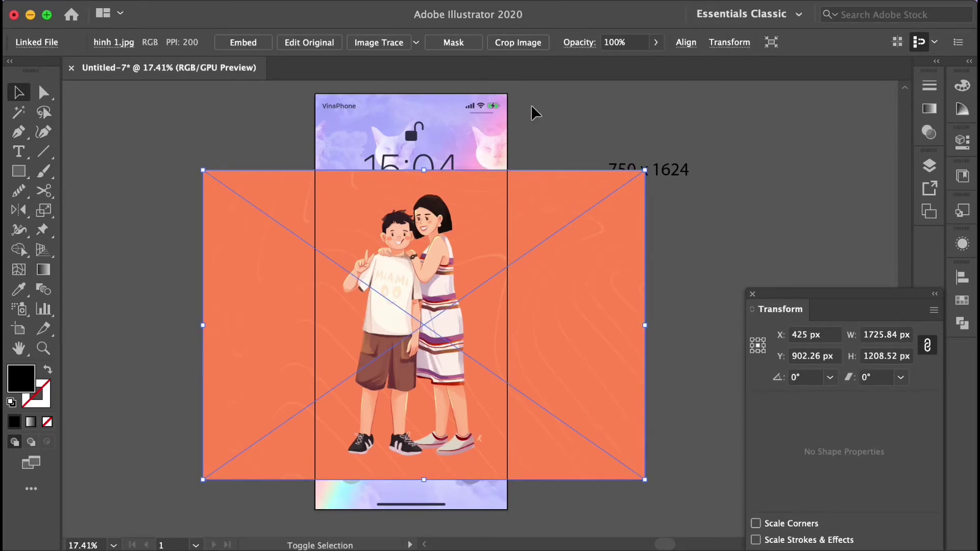
left_click(592, 120)
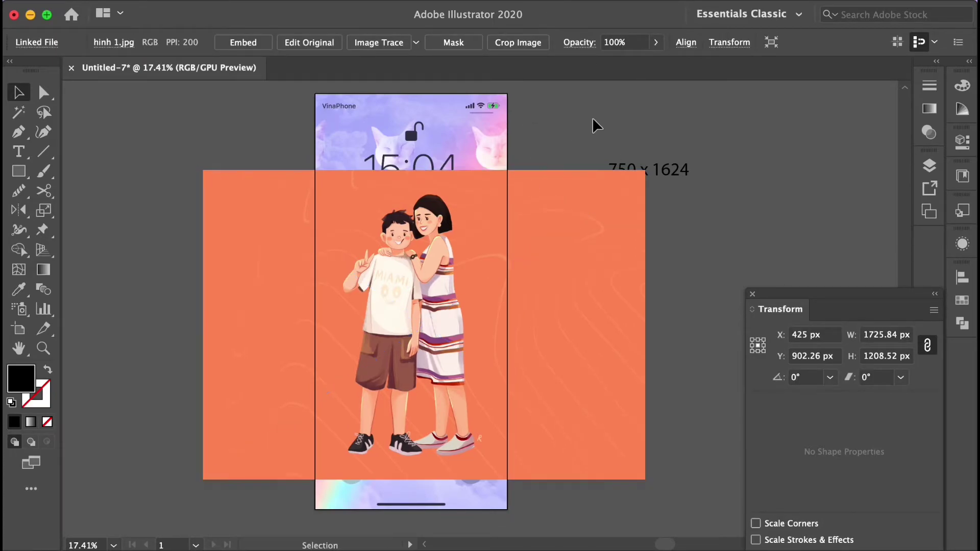
left_click(525, 225)
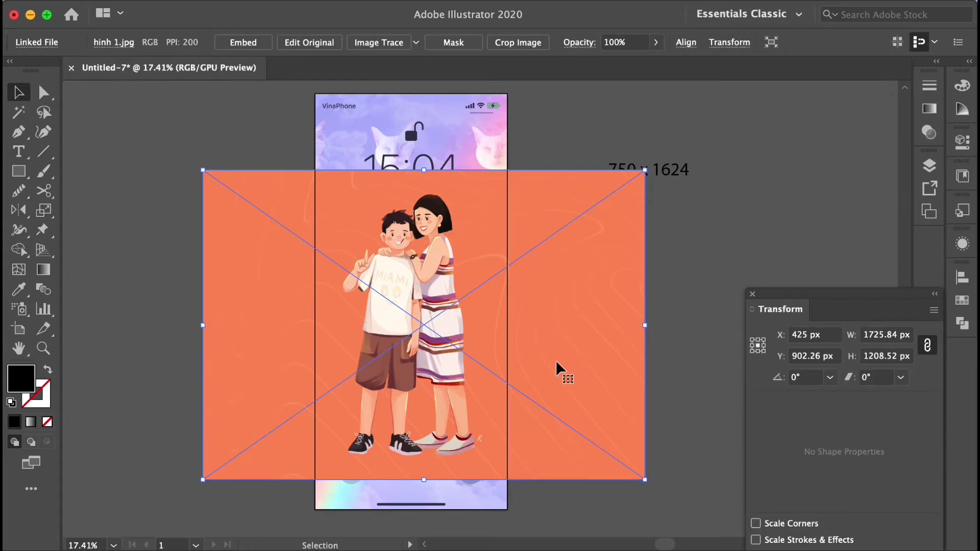
left_click_drag(555, 360, 557, 314)
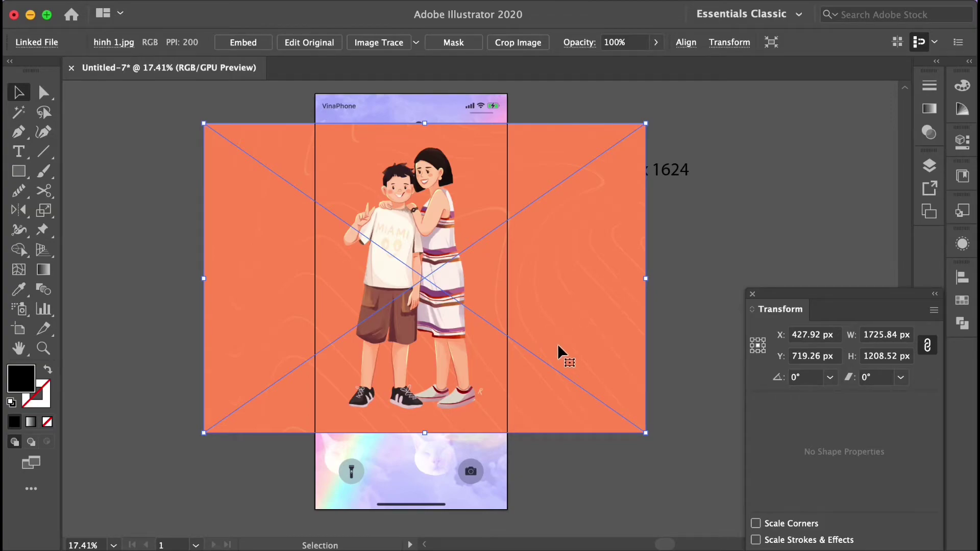
left_click_drag(557, 344, 558, 384)
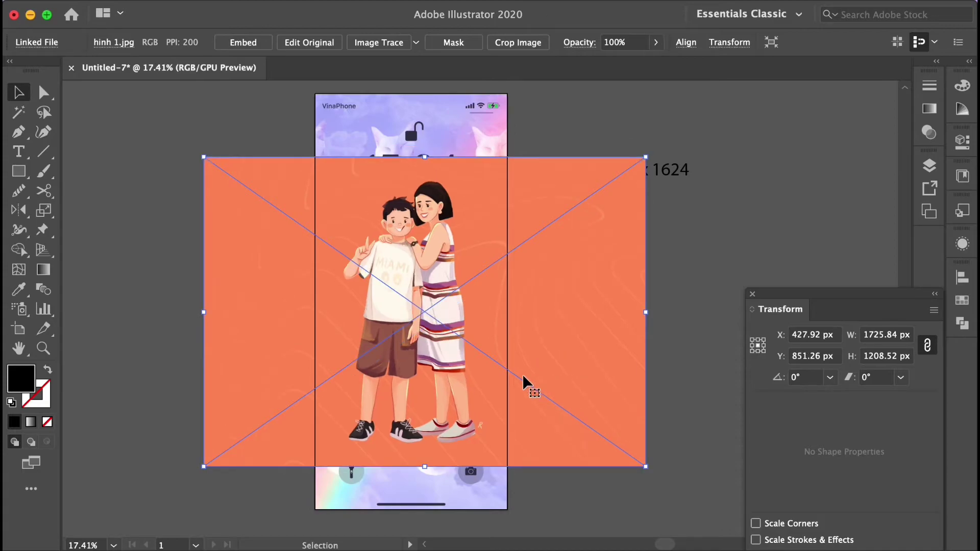
key("ctrl+shift+a")
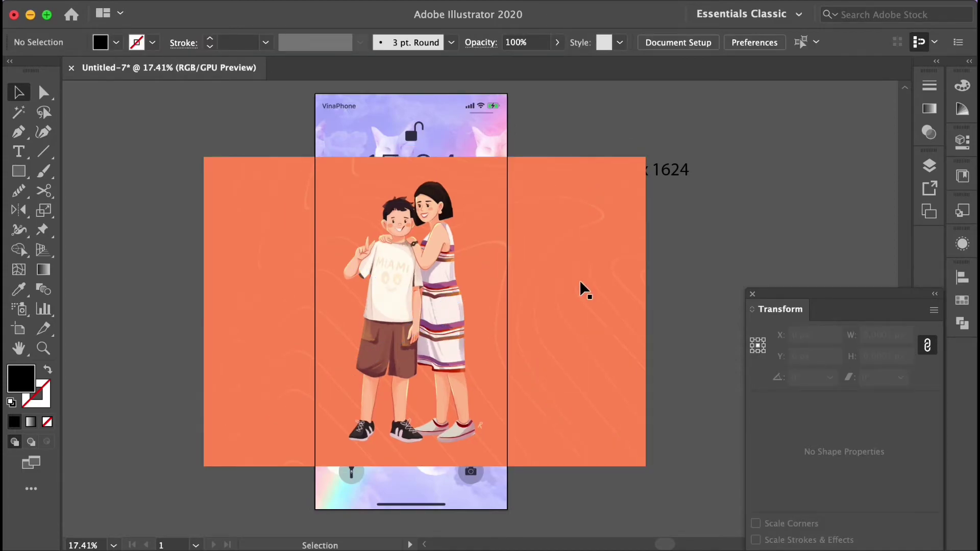
left_click(580, 280)
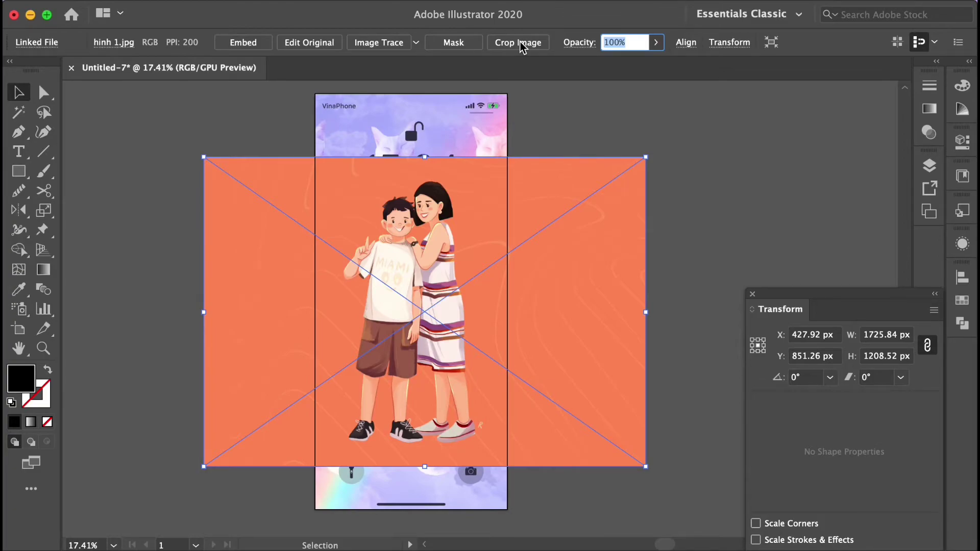
Set the family illustration's opacity to 40%.
type("40")
key("Return")
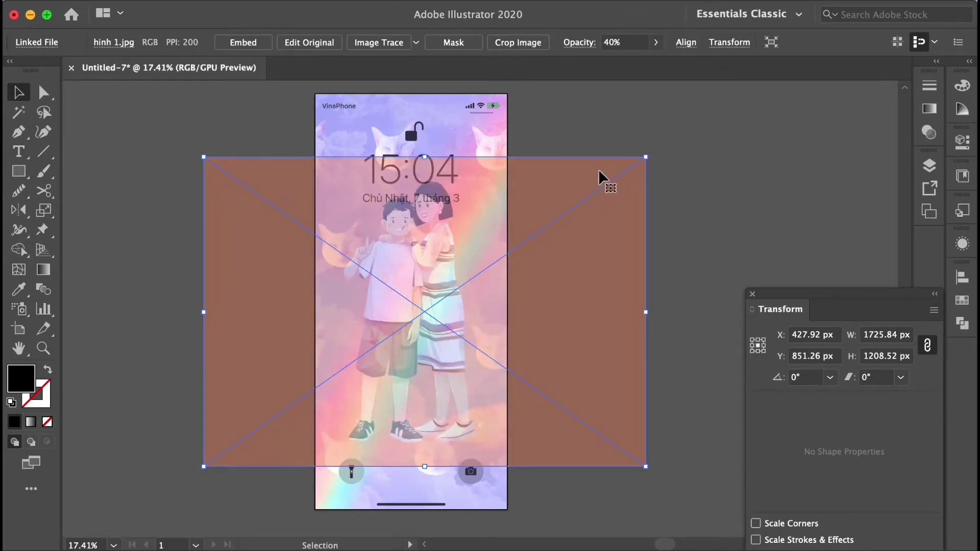
left_click(605, 118)
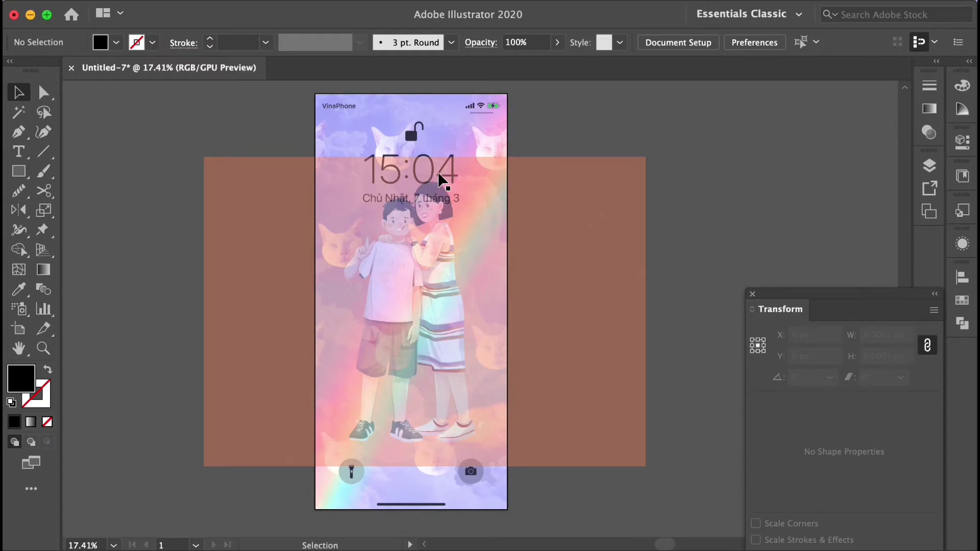
Try scaling the faded image from its corner, undoing an oversized 1921 px resize.
left_click(510, 186)
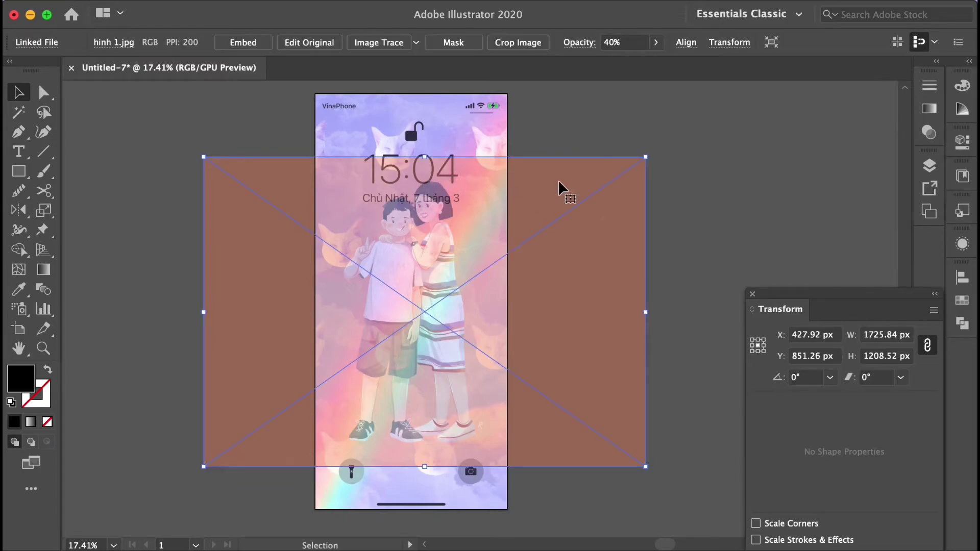
left_click(645, 160)
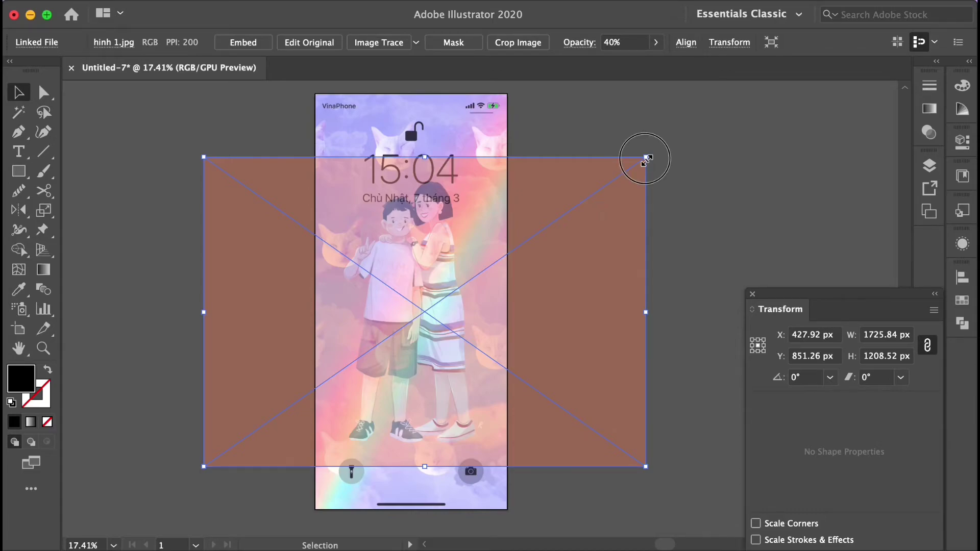
left_click_drag(646, 159, 630, 186)
left_click(580, 150)
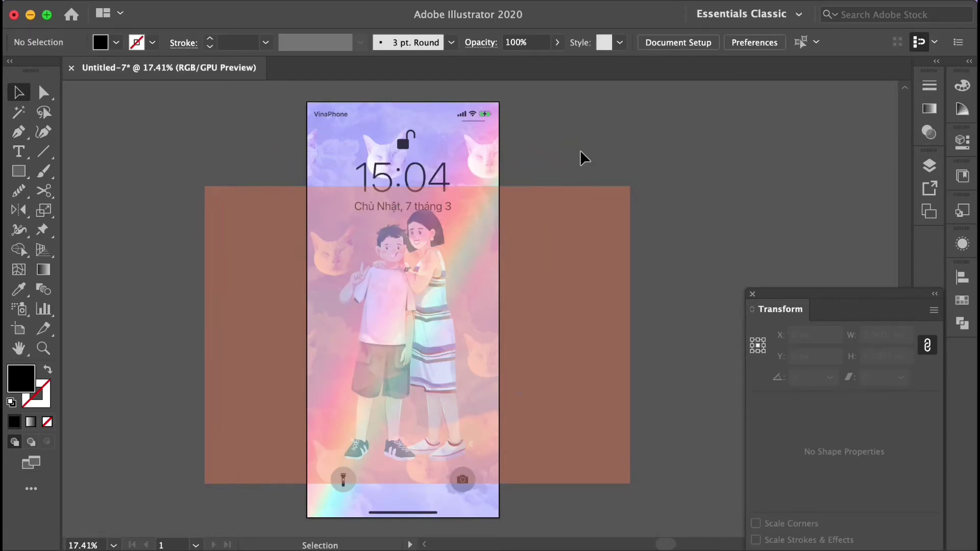
key("t")
key("v")
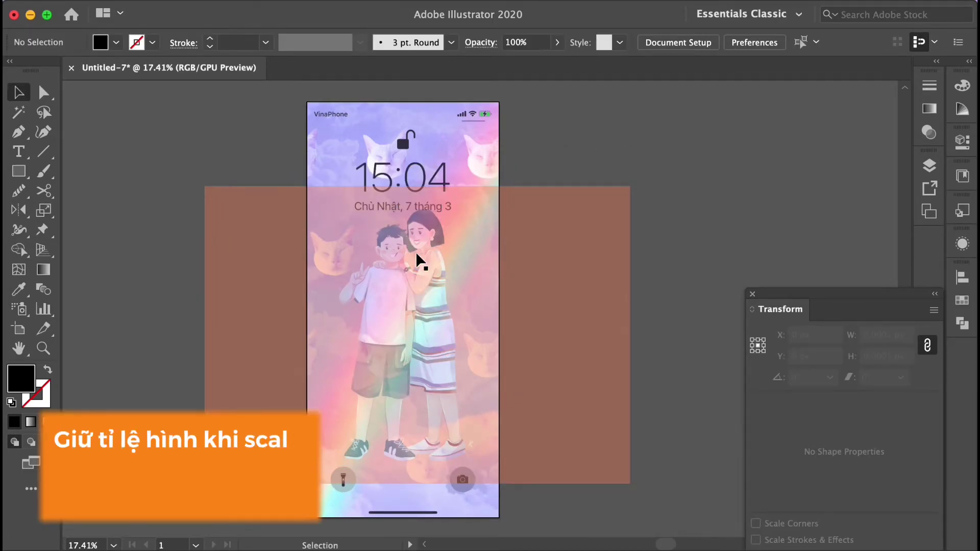
left_click(428, 298)
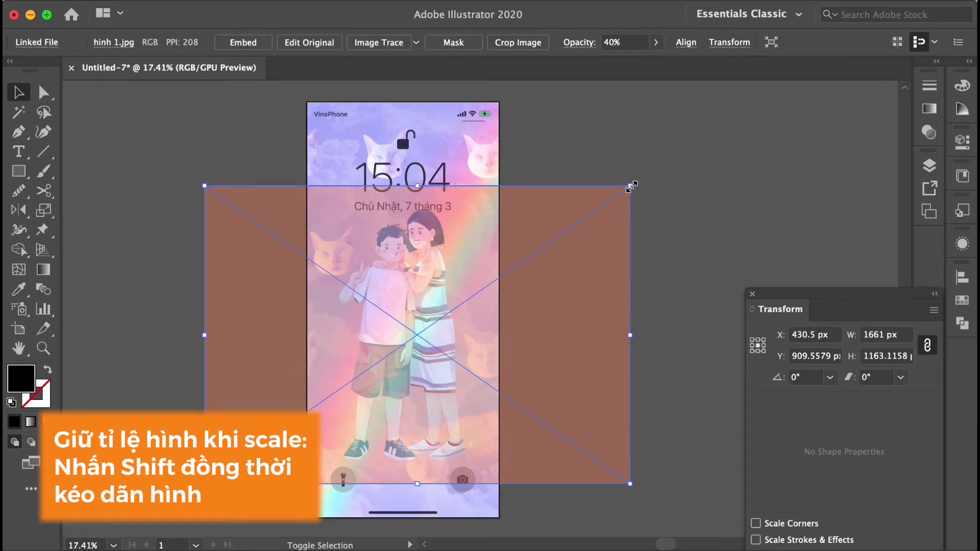
mouse_move(631, 187)
left_mouse_down()
mouse_move(650, 175)
mouse_move(632, 158)
left_mouse_up()
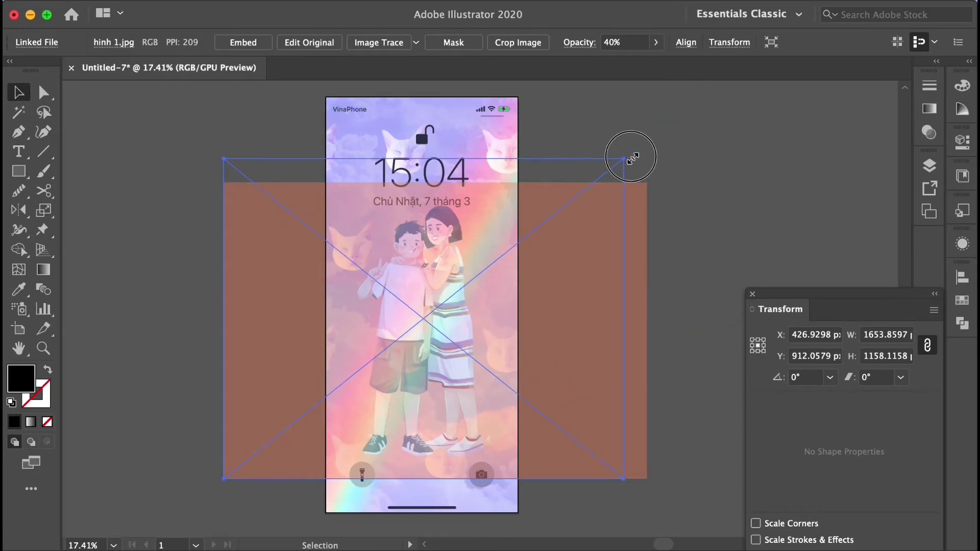
left_click_drag(632, 158, 715, 145)
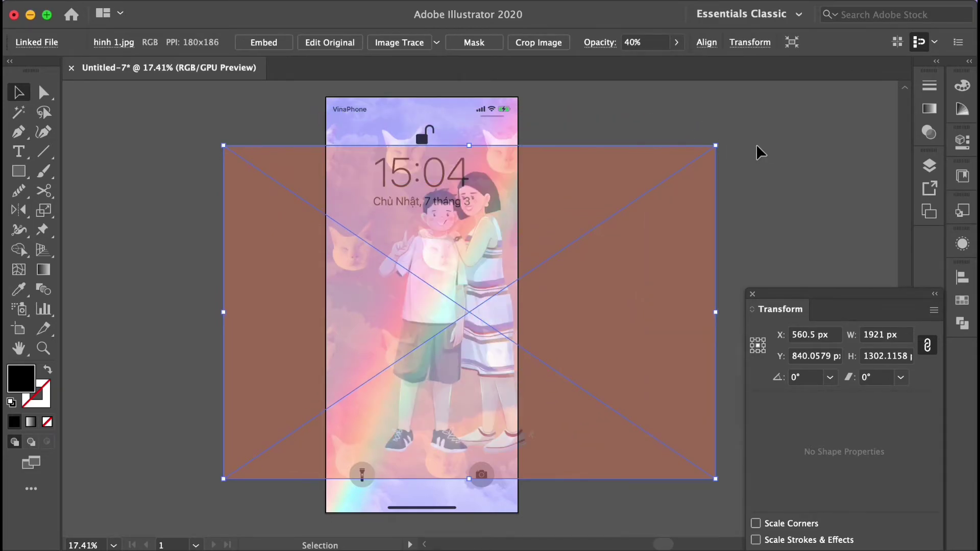
key("ctrl")
key("ctrl+z")
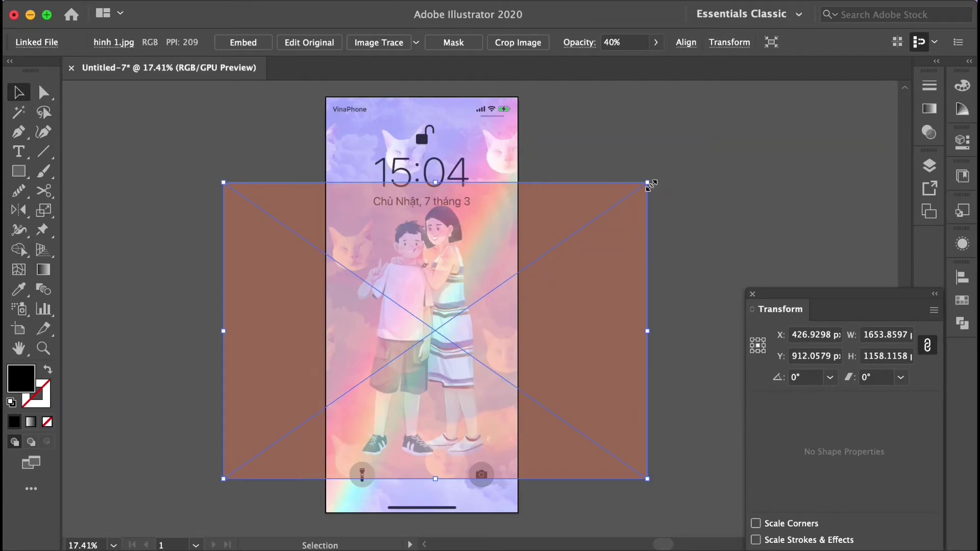
Scale the image proportionally to about 1576 px wide and nudge it slightly right.
left_click_drag(648, 183, 628, 197)
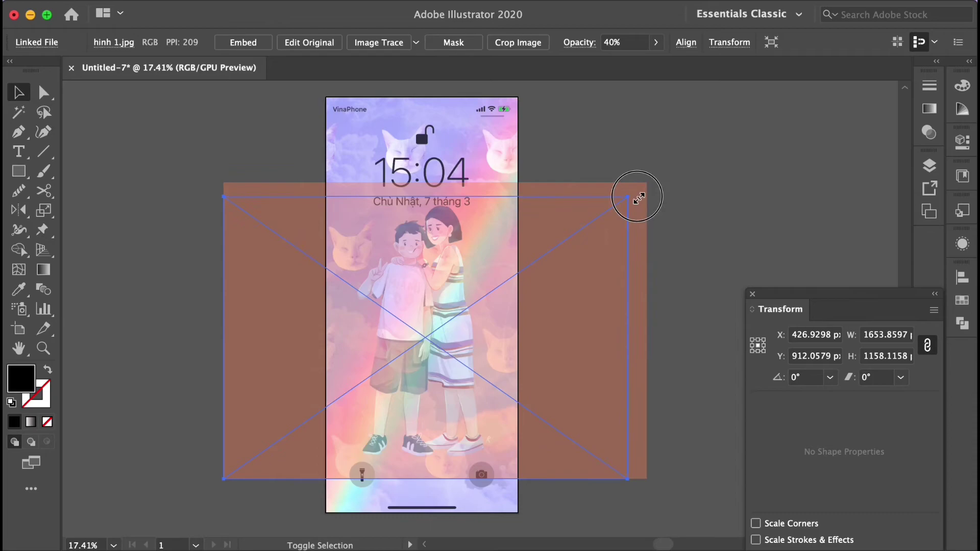
left_click_drag(525, 268, 532, 267)
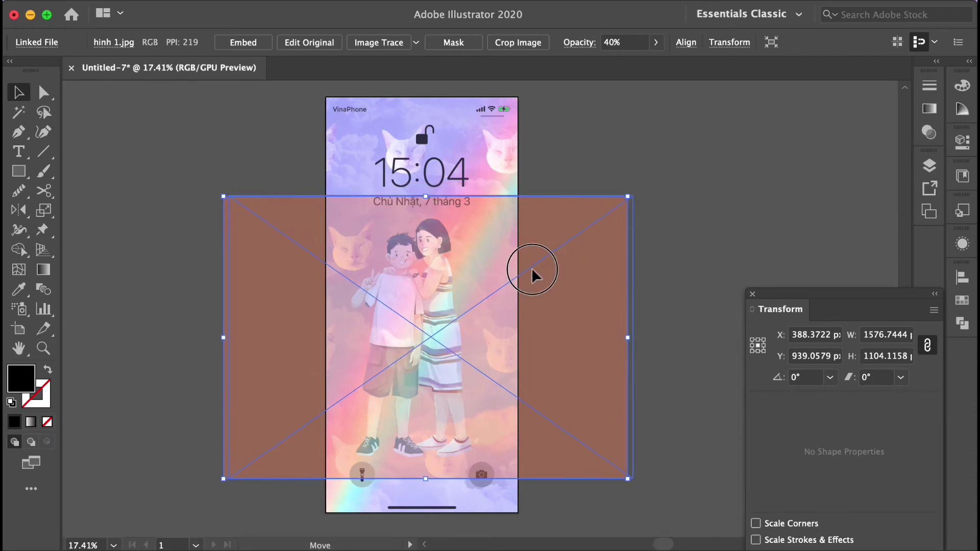
key("Right")
key("Right")
key("Right")
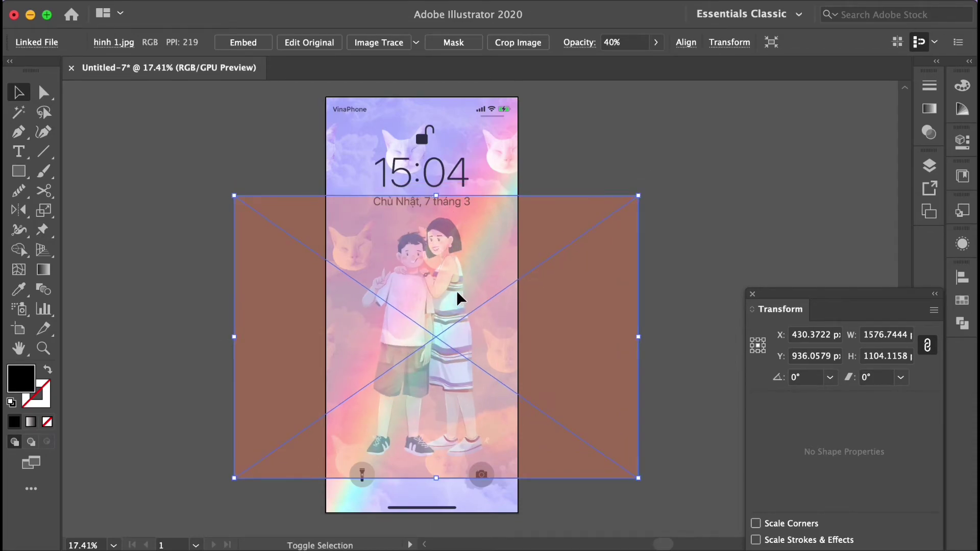
left_click(639, 169)
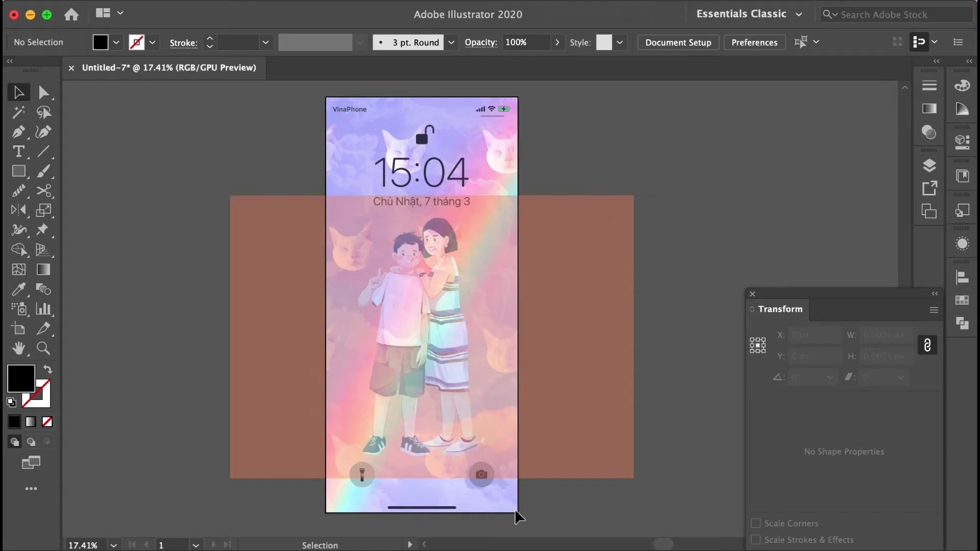
left_click(580, 411)
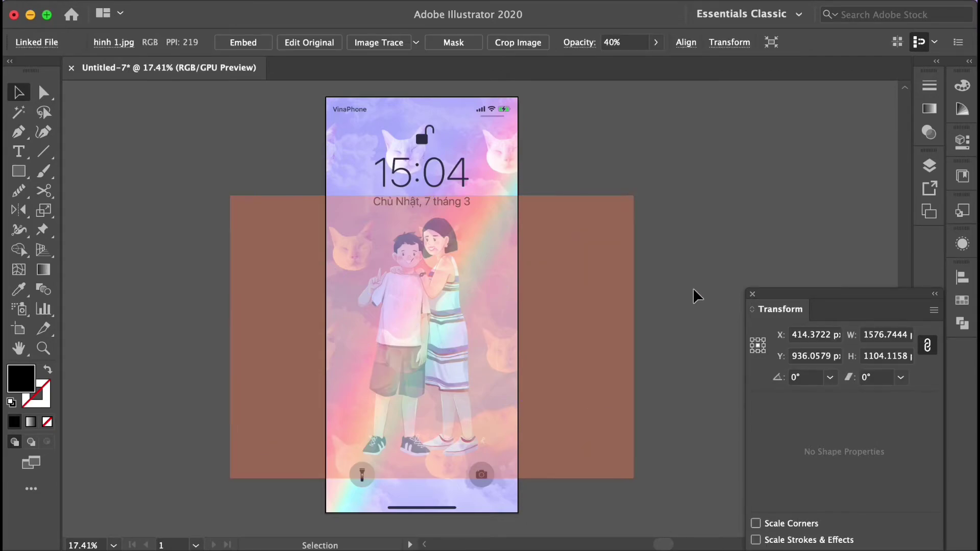
Draw a rectangle covering the phone-sized artboard.
key("m")
left_click_drag(526, 91, 318, 537)
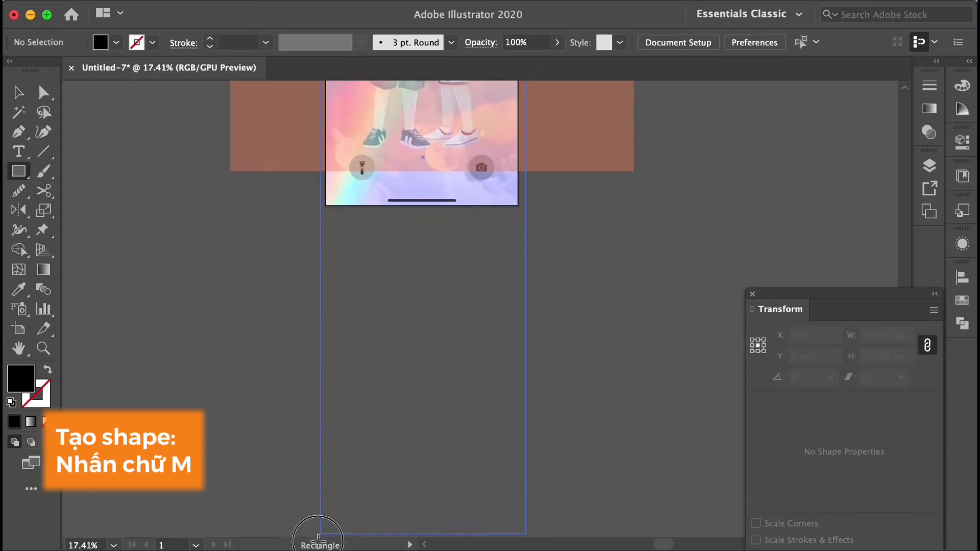
left_click_drag(318, 537, 314, 207)
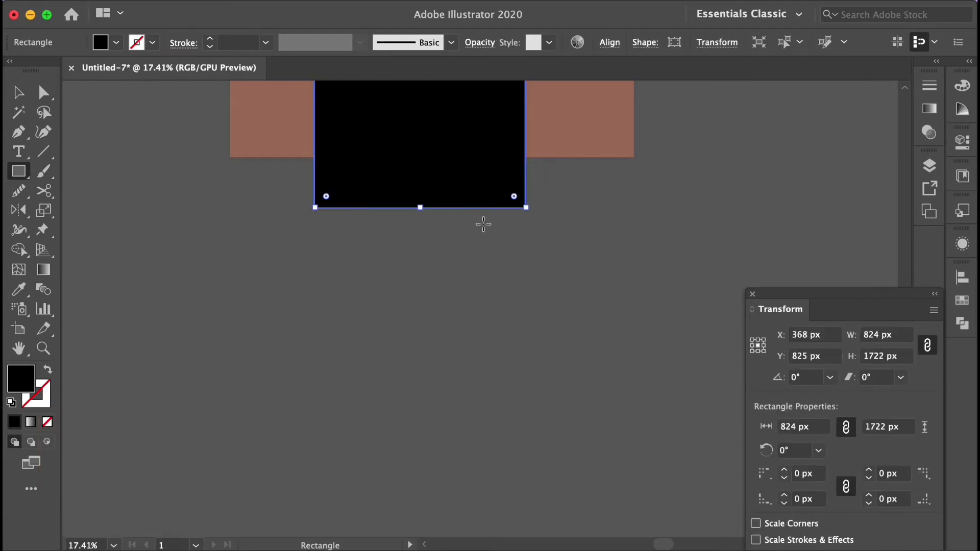
scroll(484, 224, "up", 10)
Restore the background image hinh 1.jpg to 100% opacity.
key("v")
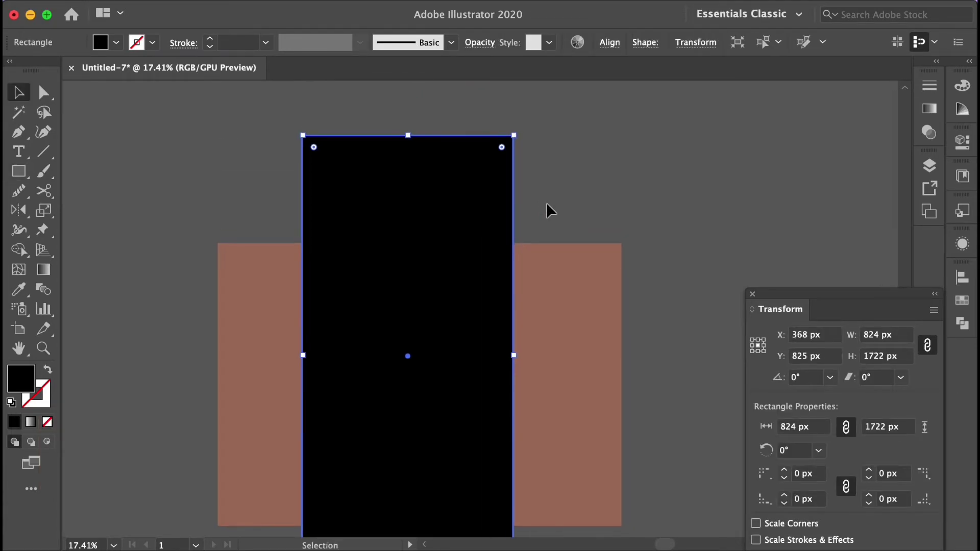
left_click(552, 280)
left_click(656, 42)
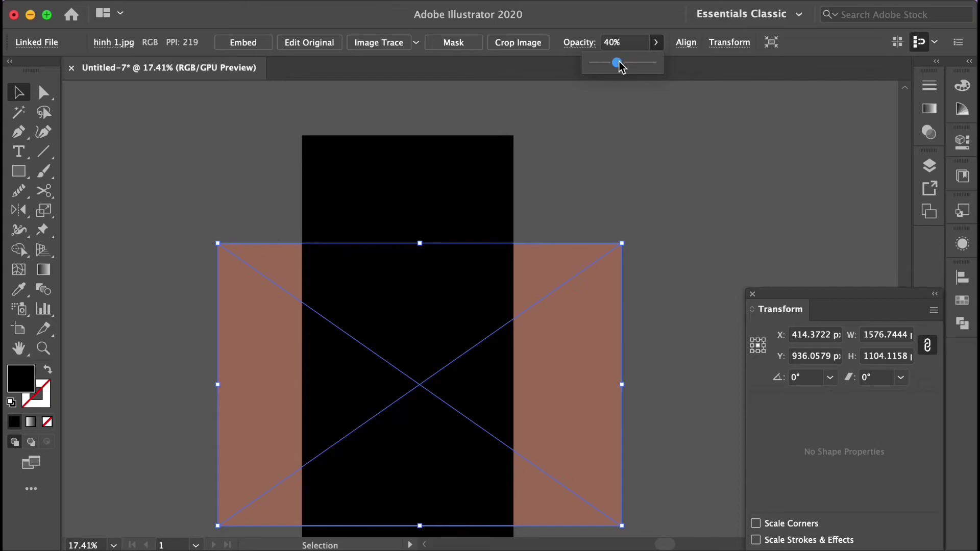
left_click_drag(618, 63, 734, 92)
scroll(620, 304, "down", 2)
scroll(620, 304, "down", 1)
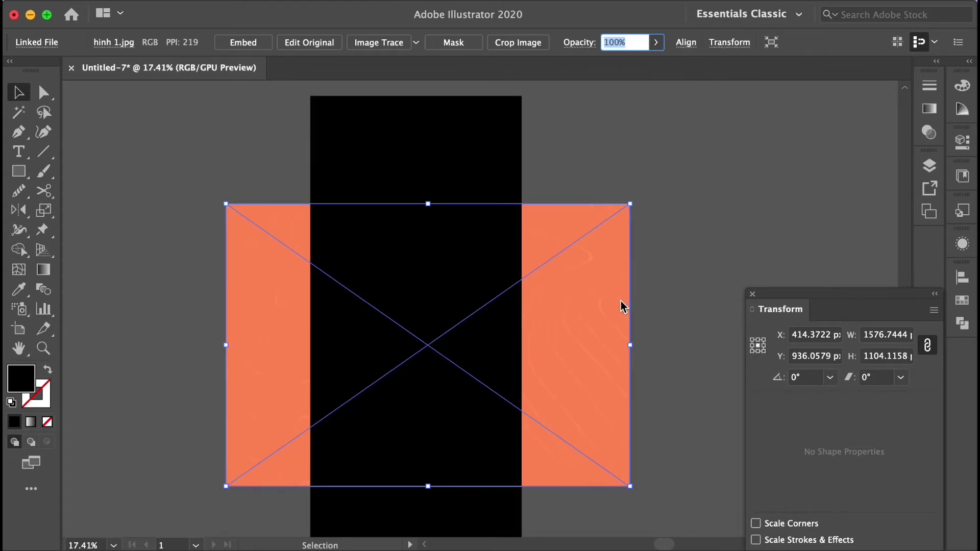
left_click(595, 147)
scroll(505, 149, "up", 1)
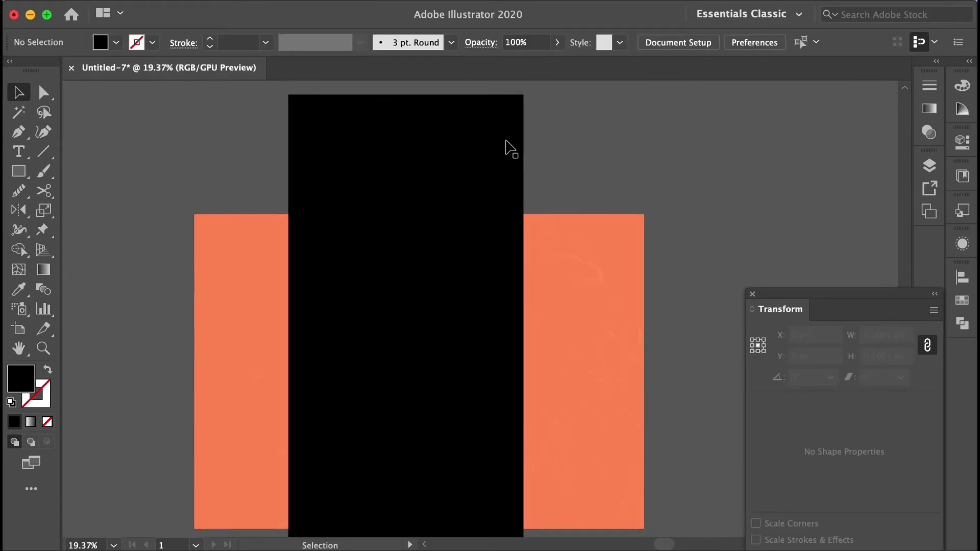
scroll(601, 193, "up", 4)
scroll(600, 193, "up", 2)
scroll(595, 191, "up", 1)
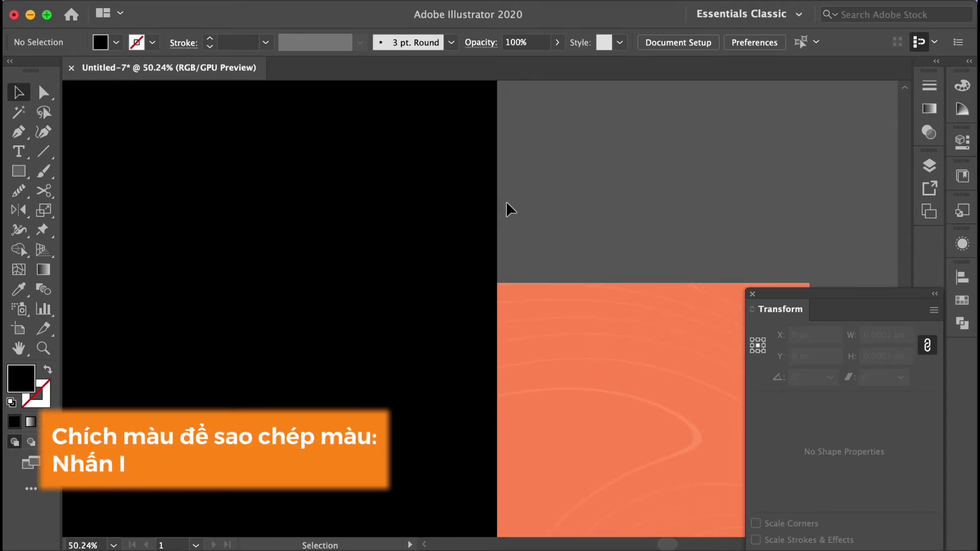
Fill the 824 x 1722 px rectangle with the image's orange using the Eyedropper.
left_click(470, 211)
key("i")
left_click(558, 306)
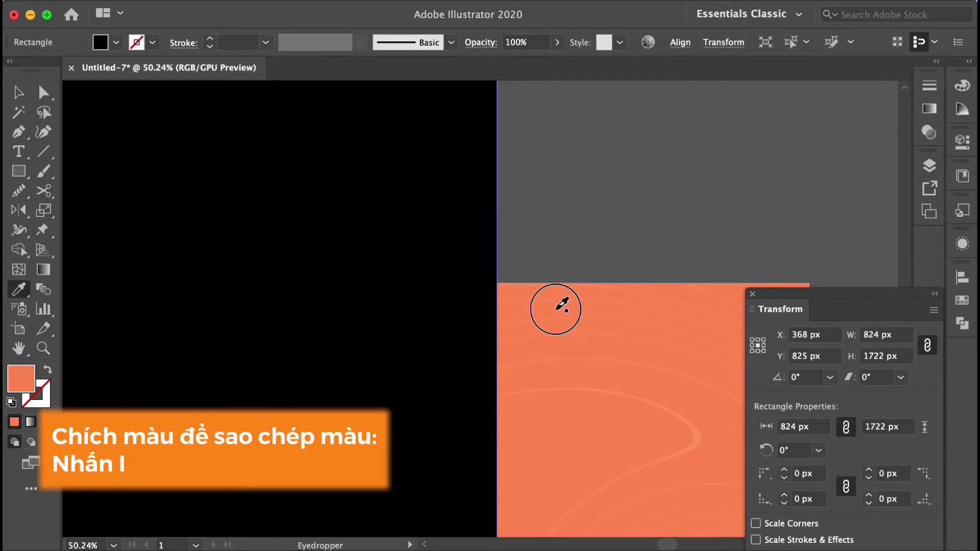
key("v")
left_click(566, 140)
scroll(525, 175, "down", 5)
Send the tall orange rectangle back one level via Arrange > Send Backward.
left_click(536, 225)
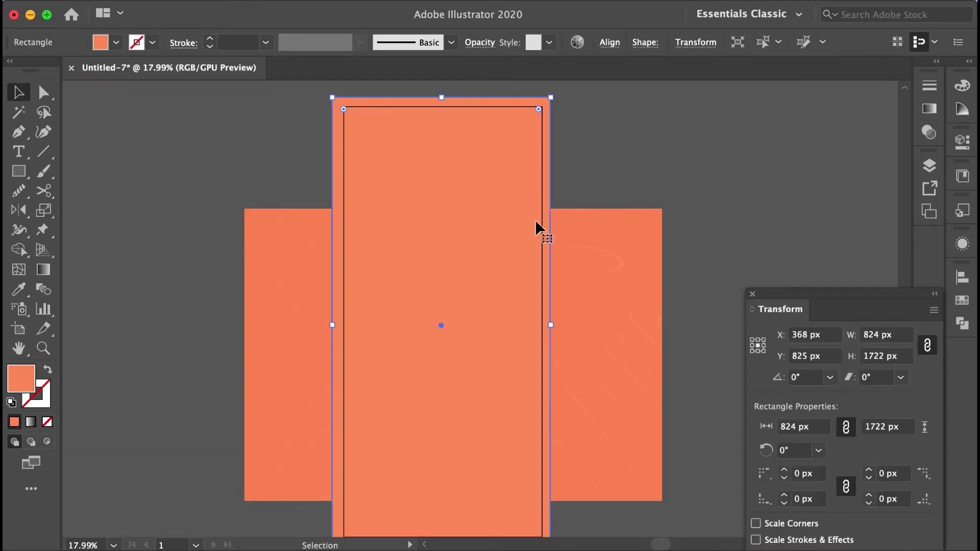
scroll(603, 240, "down", 1)
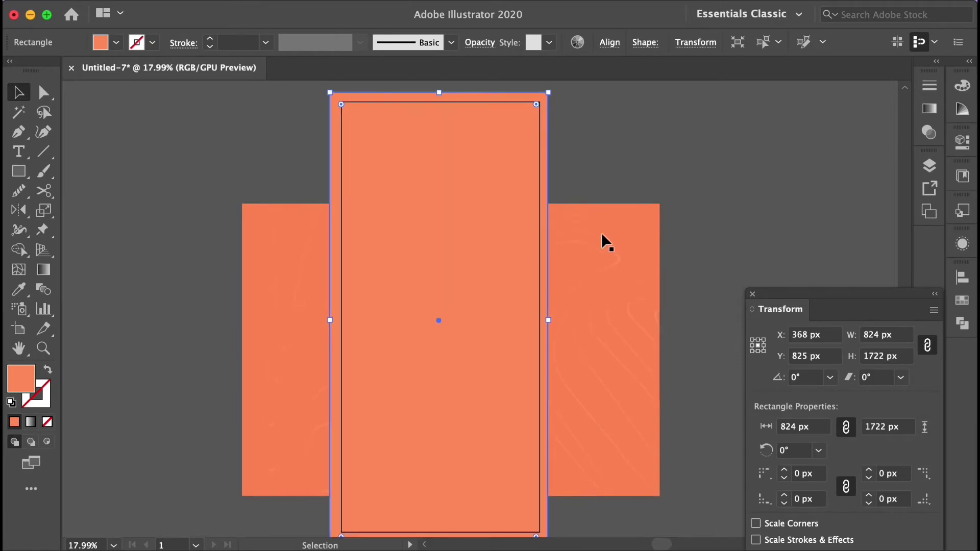
scroll(605, 242, "down", 2)
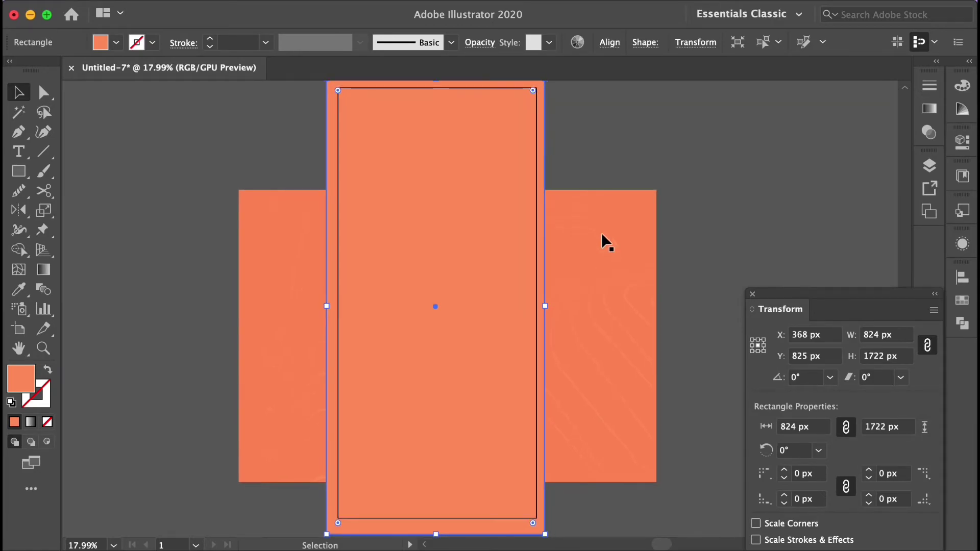
right_click(467, 182)
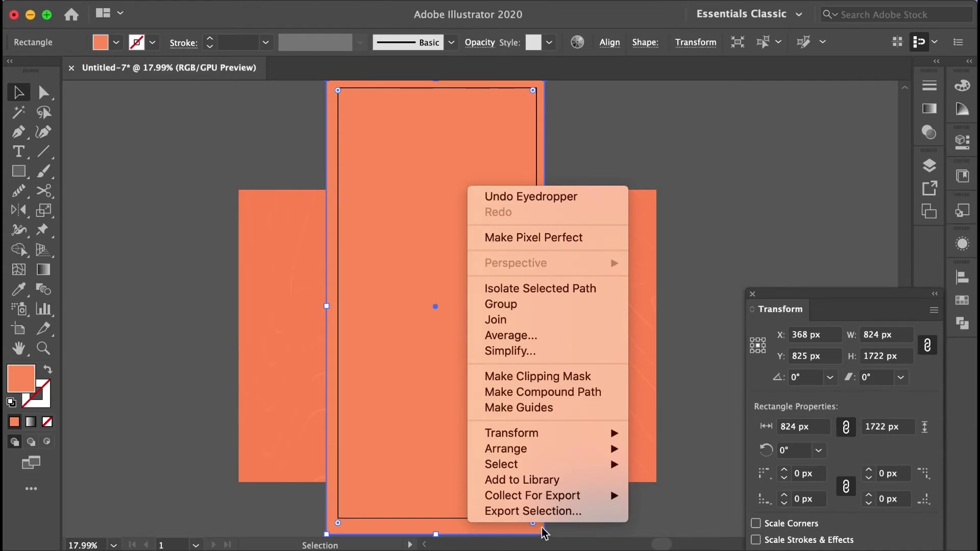
mouse_move(505, 449)
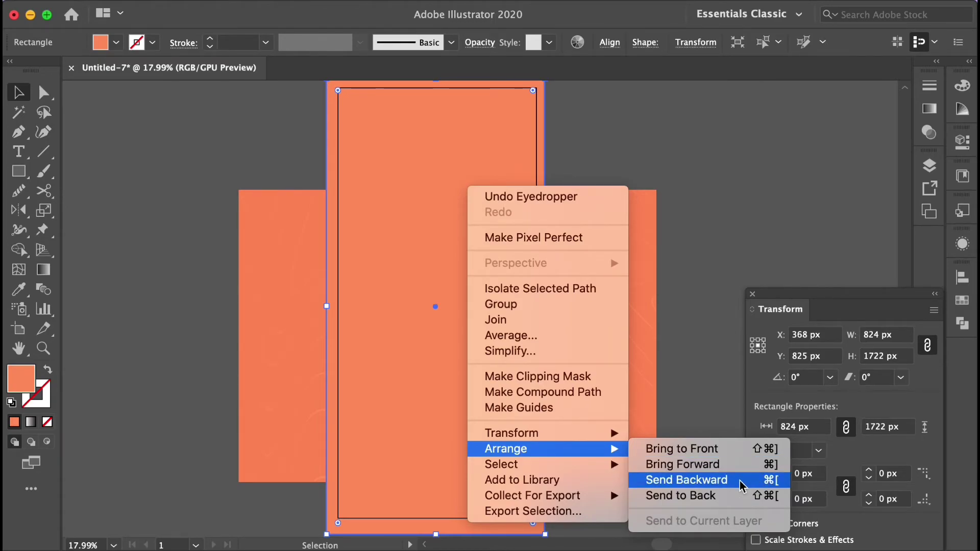
left_click(741, 485)
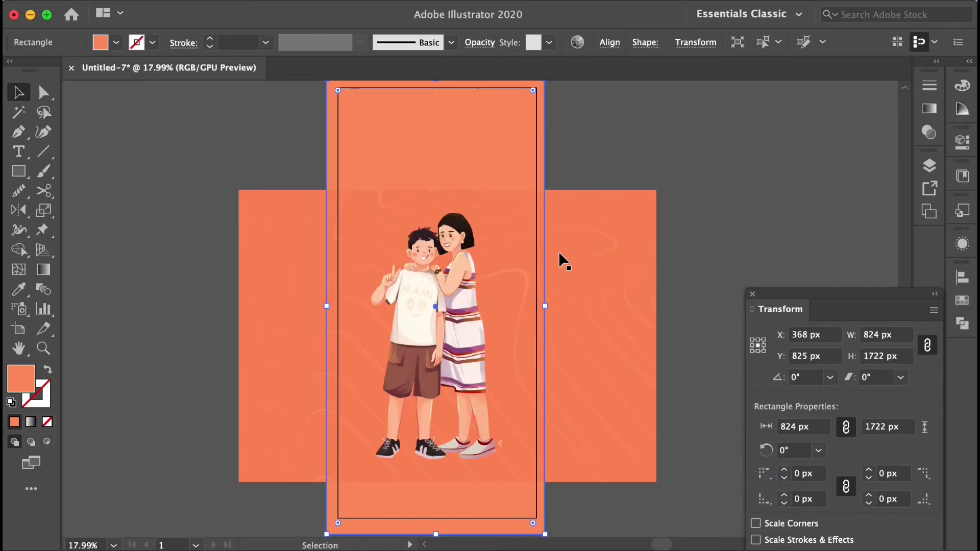
Redo sending the orange rectangle back one level with Cmd+[.
key("ctrl+z")
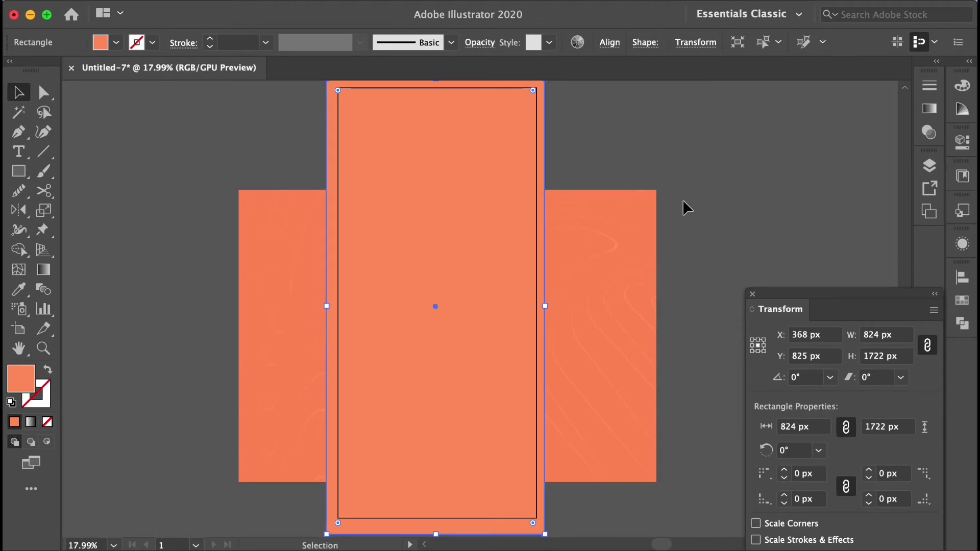
key("ctrl")
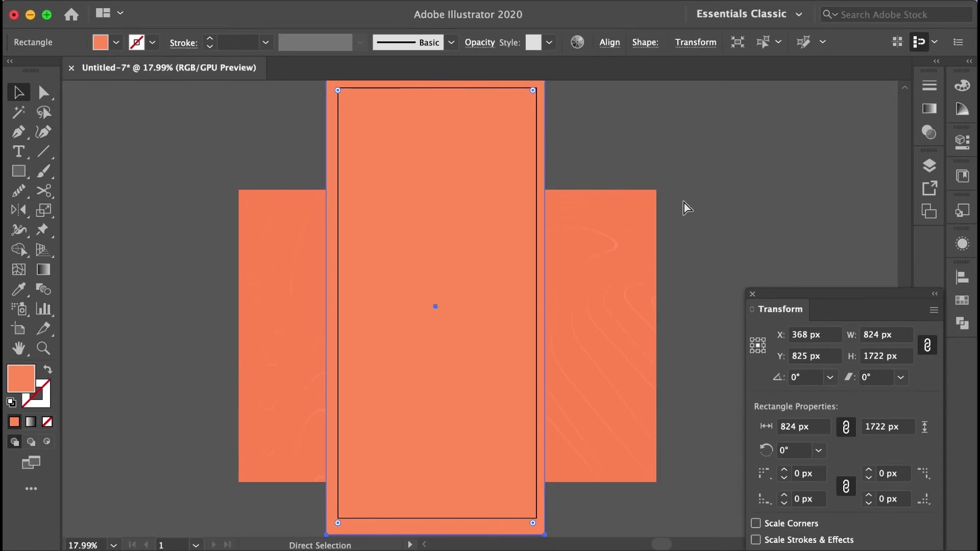
key("ctrl+bracketleft")
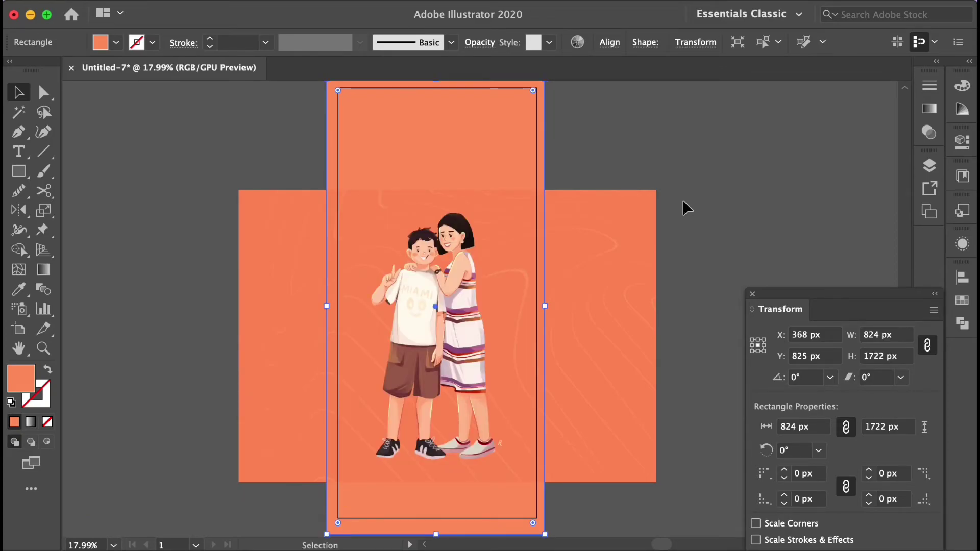
left_click(636, 159)
left_click(490, 146)
Resample the rectangle's fill from the illustration's orange.
scroll(464, 168, "up", 5)
scroll(461, 178, "up", 2)
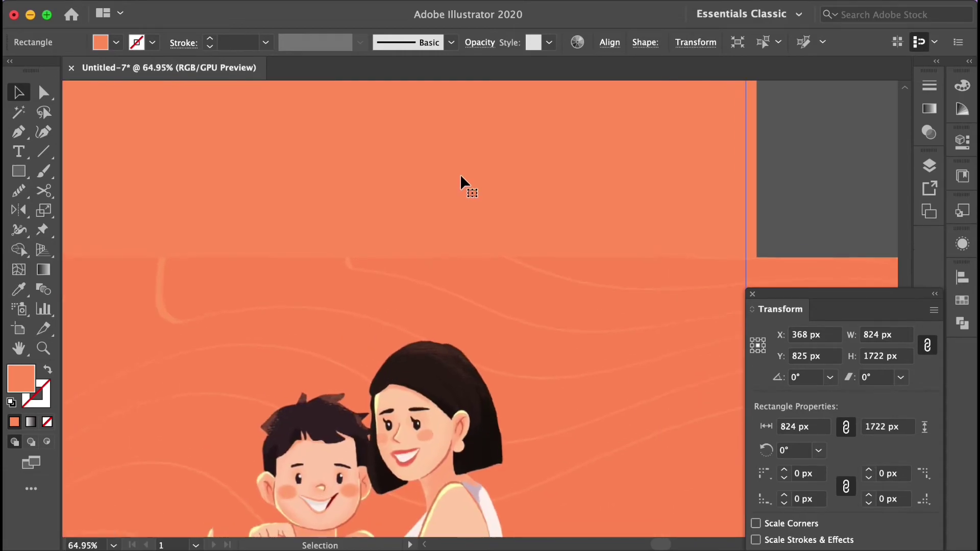
scroll(459, 184, "up", 1)
scroll(449, 224, "up", 2)
scroll(449, 225, "up", 1)
key("i")
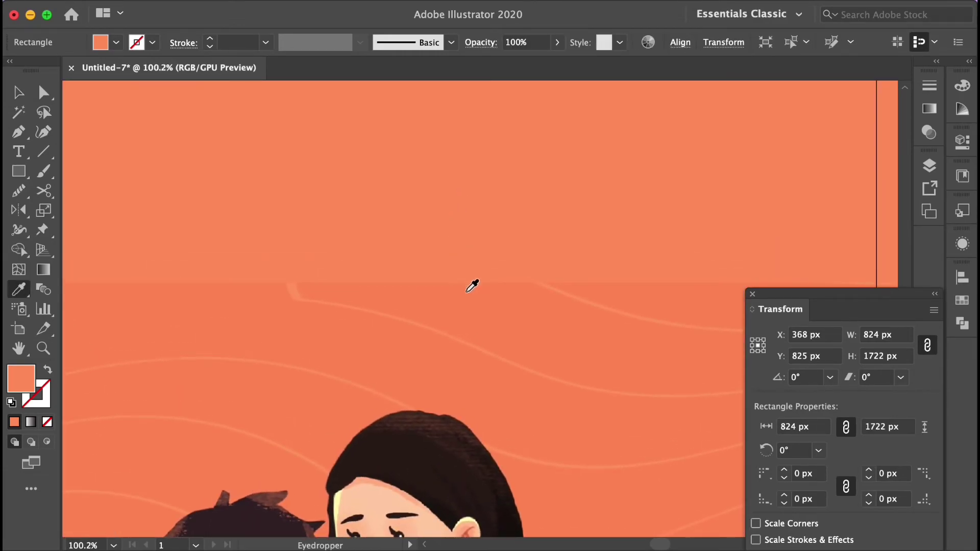
scroll(309, 298, "up", 3)
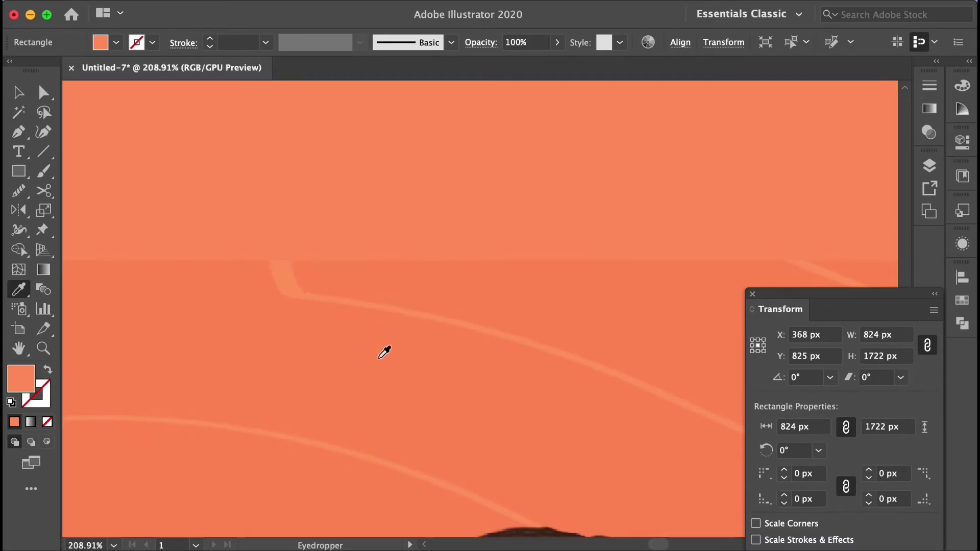
scroll(387, 347, "down", 1)
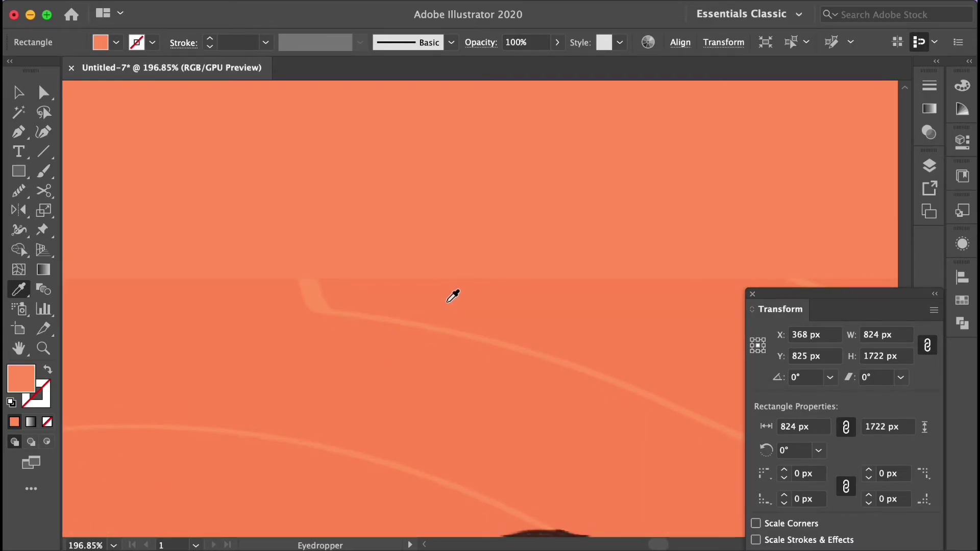
Fit the whole artboard in the window and clear the selection.
key("v")
key("ctrl+0")
left_click(595, 148)
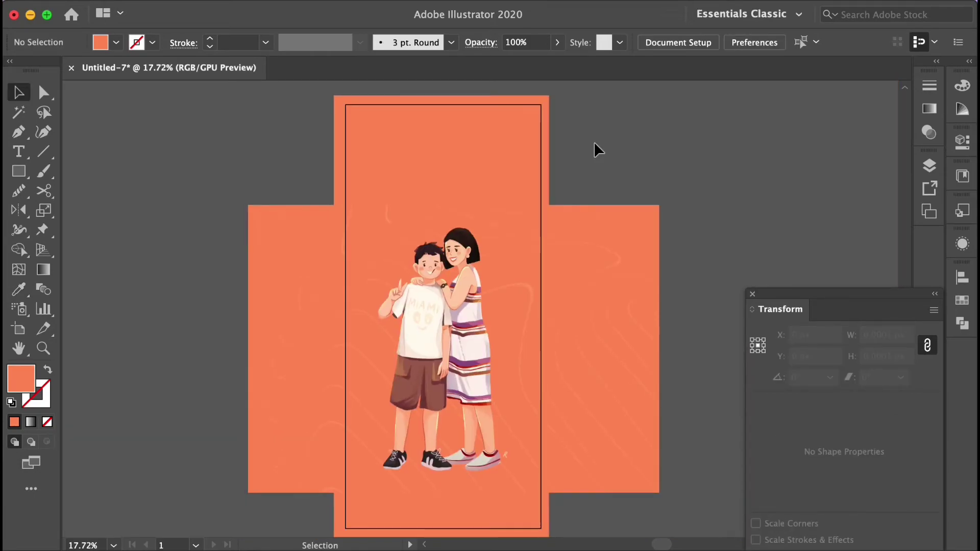
left_click(317, 218)
left_click(309, 184)
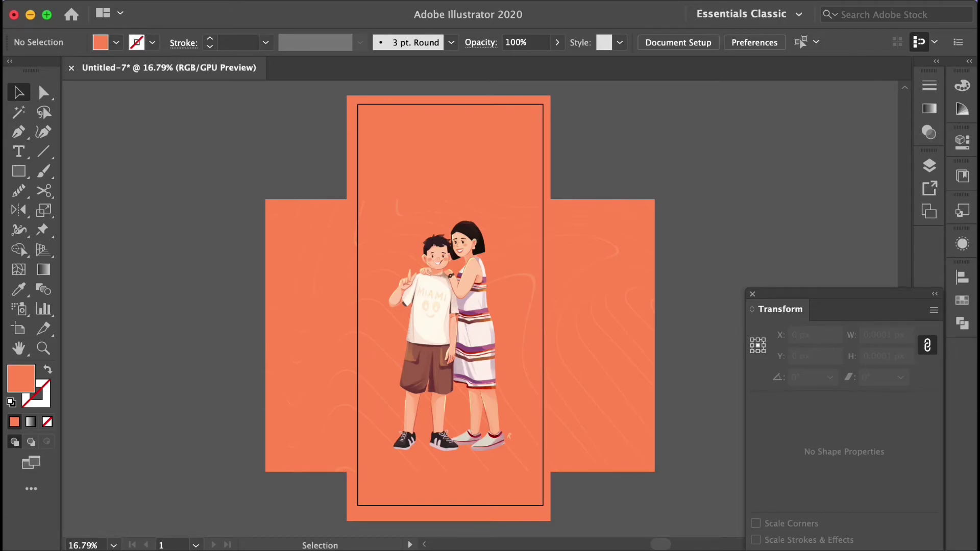
key("shift")
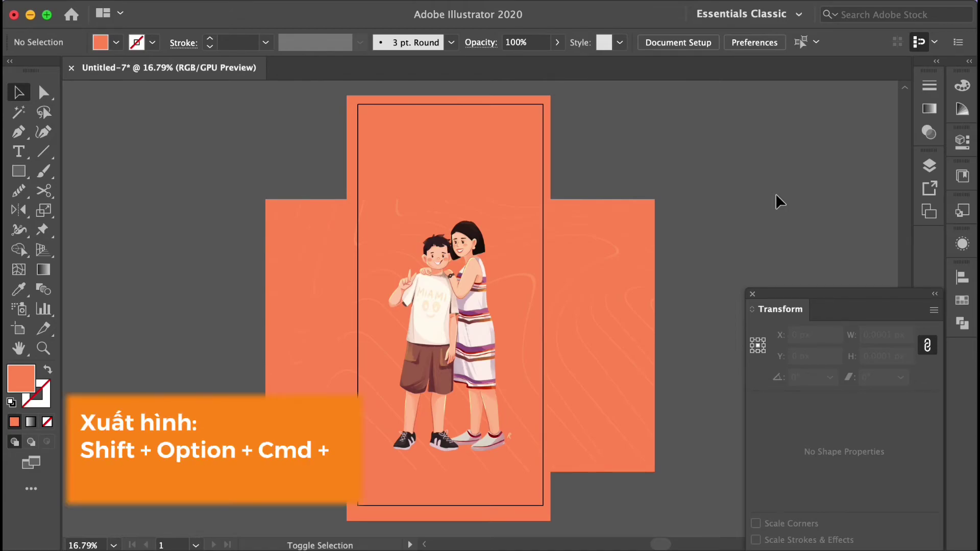
Open Save for Web and enlarge its window to see all settings.
key("ctrl+alt+shift+s")
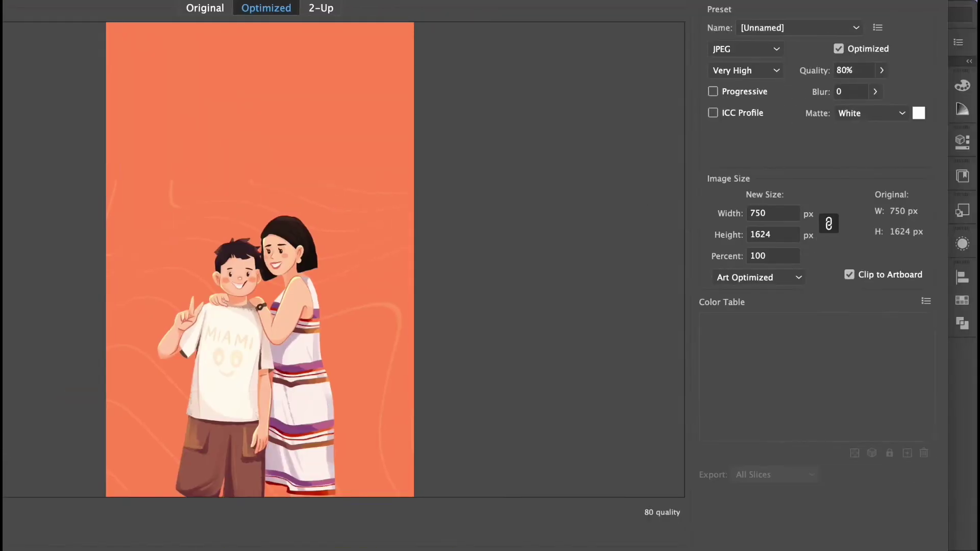
mouse_move(962, 549)
left_mouse_down()
mouse_move(875, 530)
mouse_move(943, 532)
left_mouse_up()
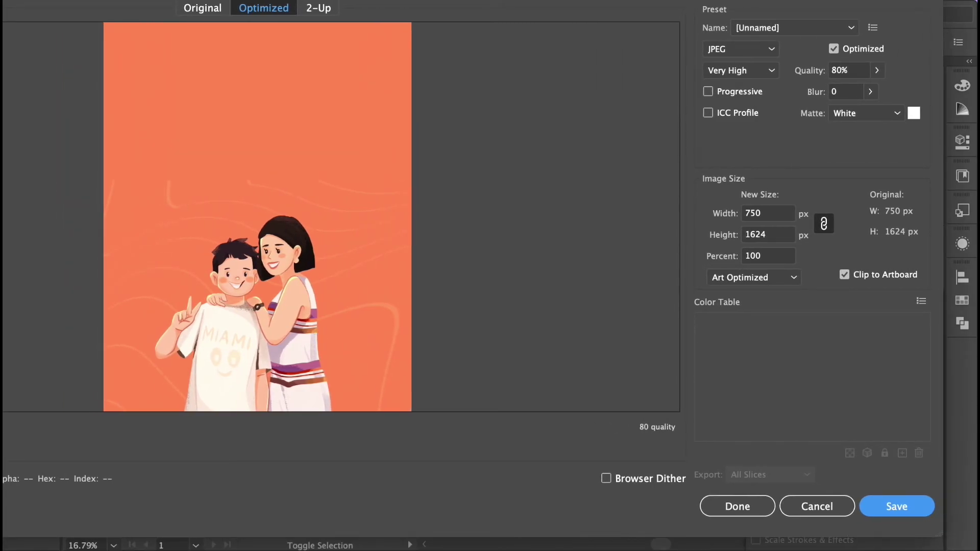
left_click_drag(161, 0, 163, 12)
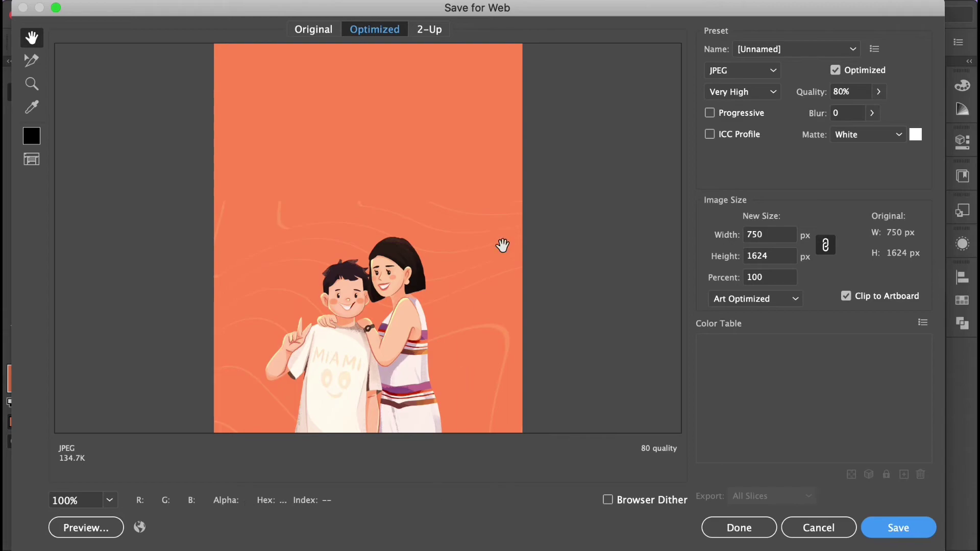
left_click_drag(600, 19, 595, 18)
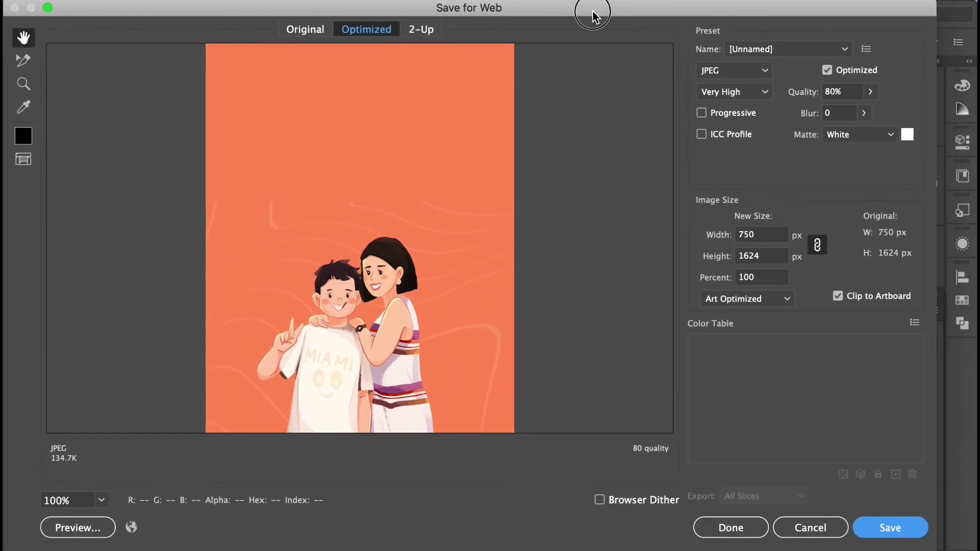
double_click(594, 16)
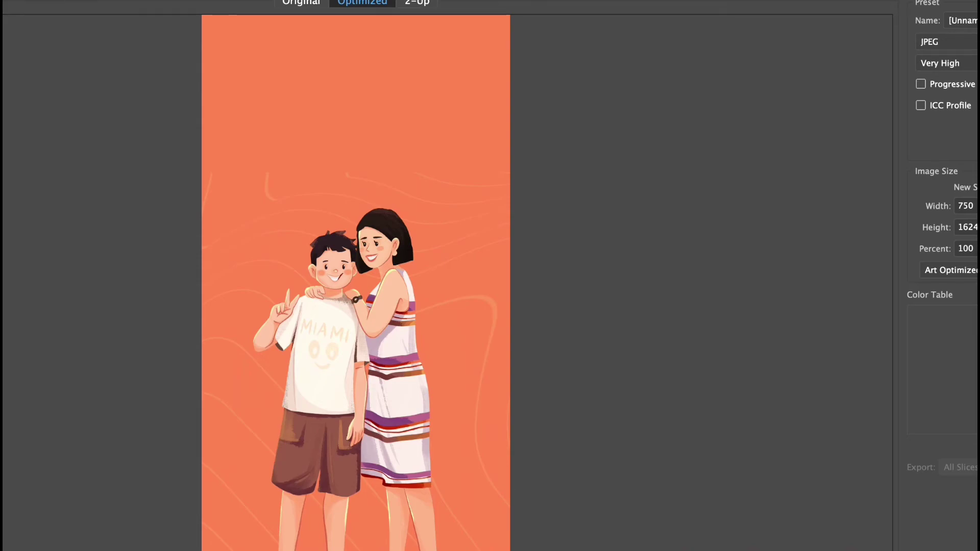
Keep JPEG at 750 x 1624 px and raise quality to 100%.
double_click(800, 228)
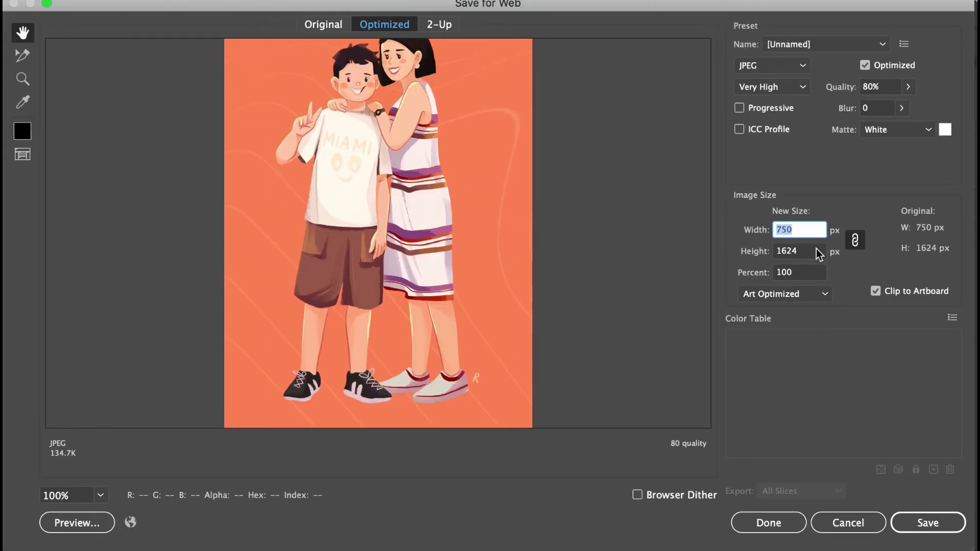
key("Tab")
key("Tab")
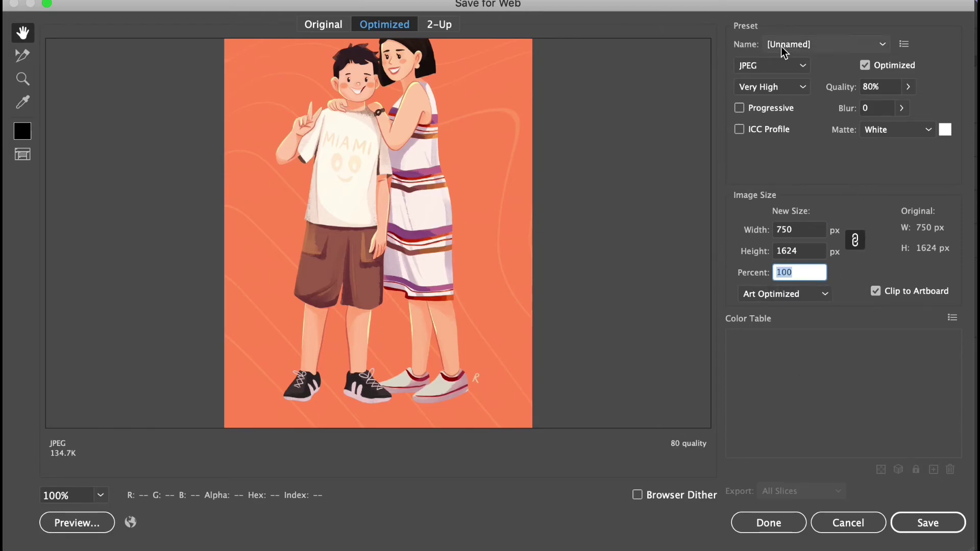
left_click(802, 66)
left_click(801, 65)
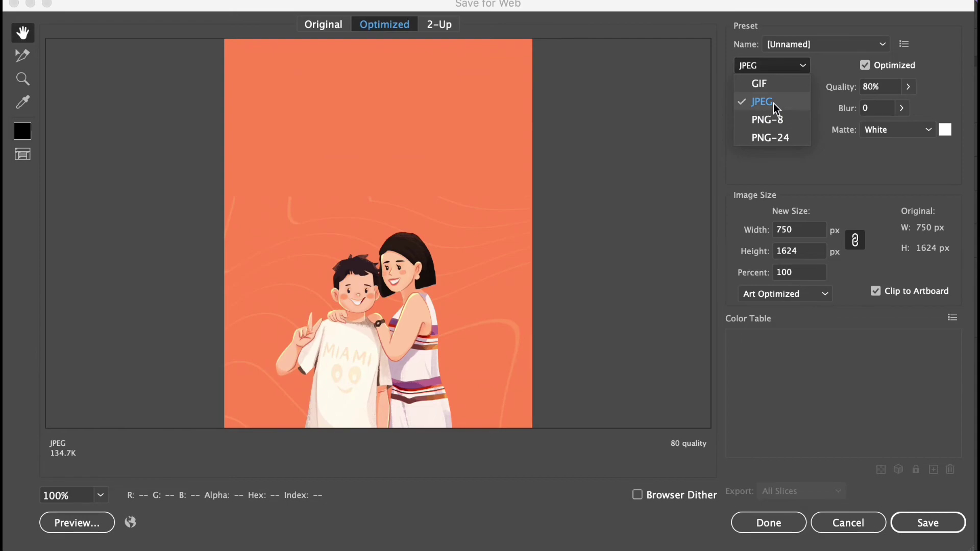
left_click(773, 103)
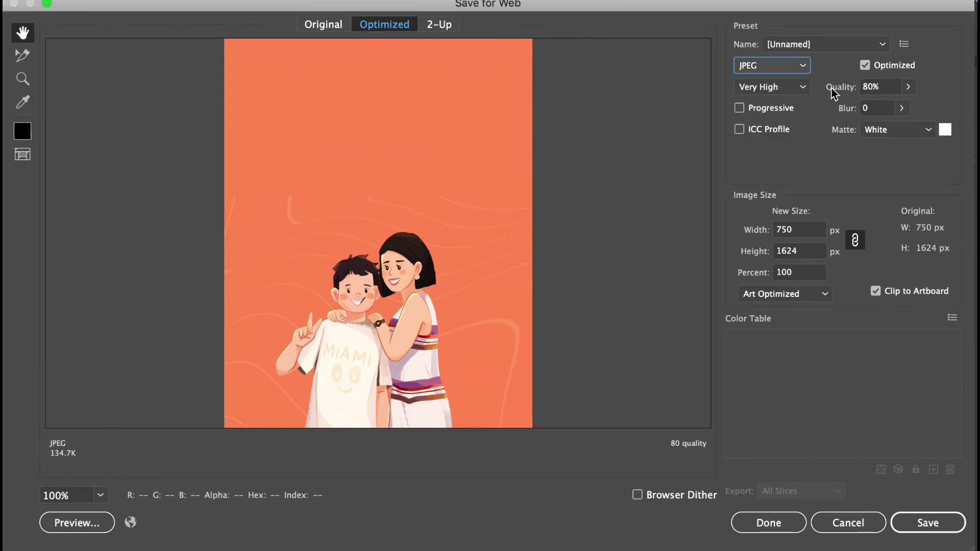
left_click(909, 87)
left_click_drag(923, 112, 929, 111)
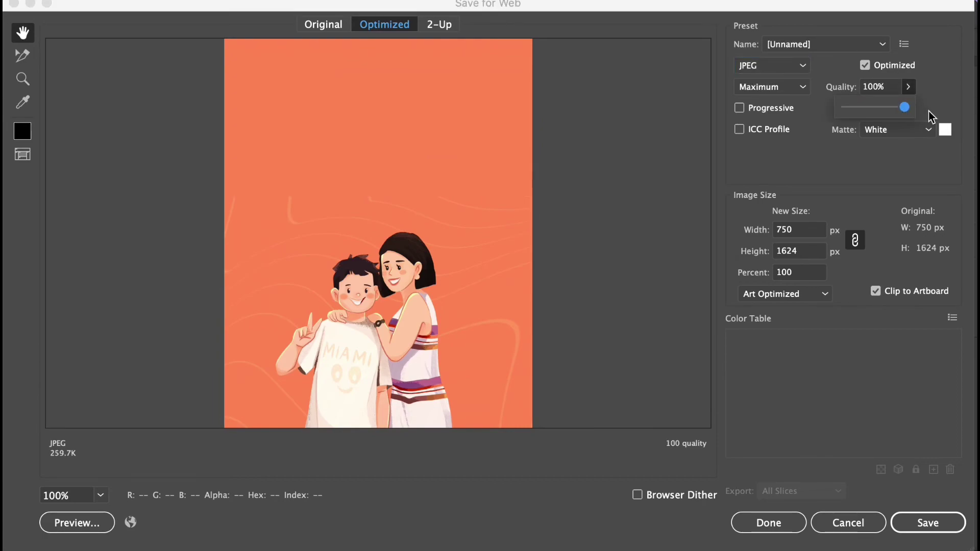
Save the optimized JPEG into Desktop > Youtube under the name manhinhdienthoai_1.
left_click(935, 524)
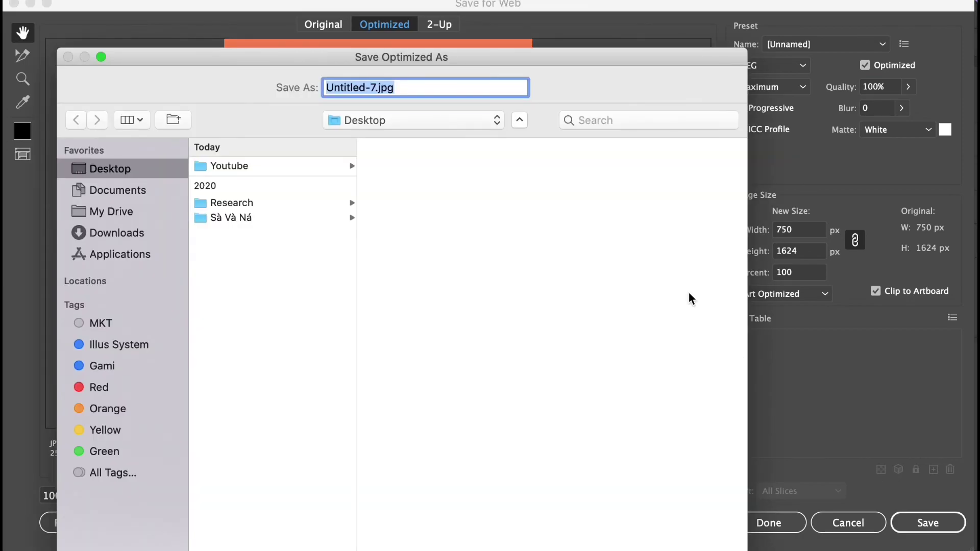
left_click(286, 170)
left_click(377, 88)
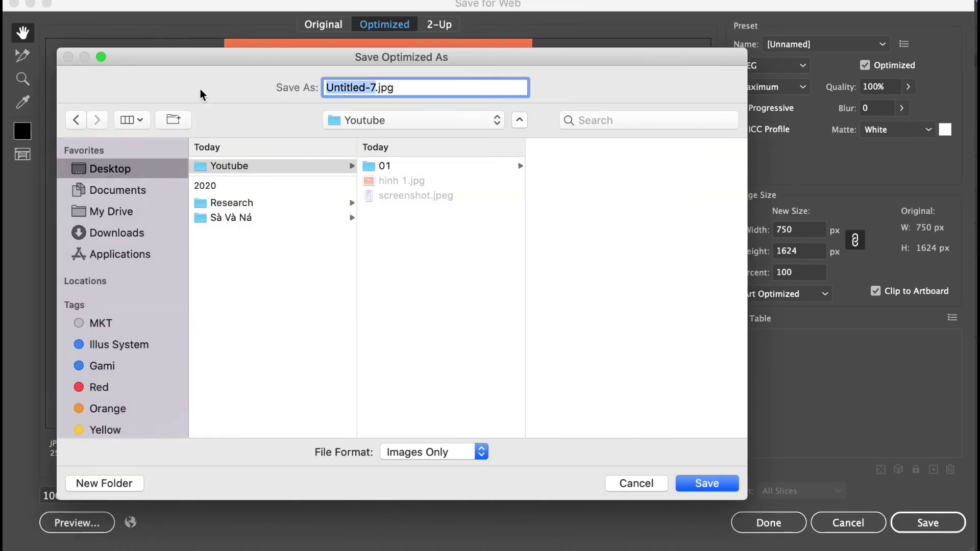
type("manhinhdie")
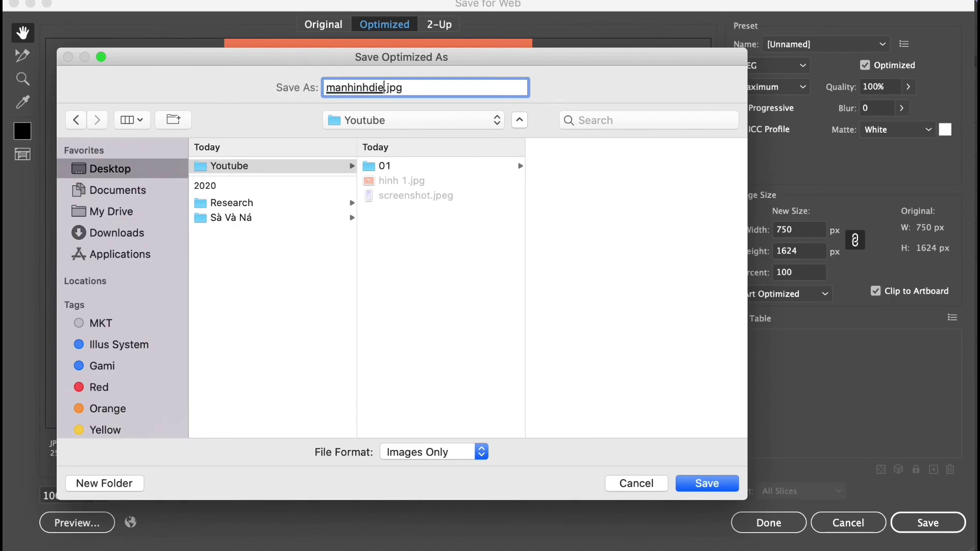
type("nthoai_")
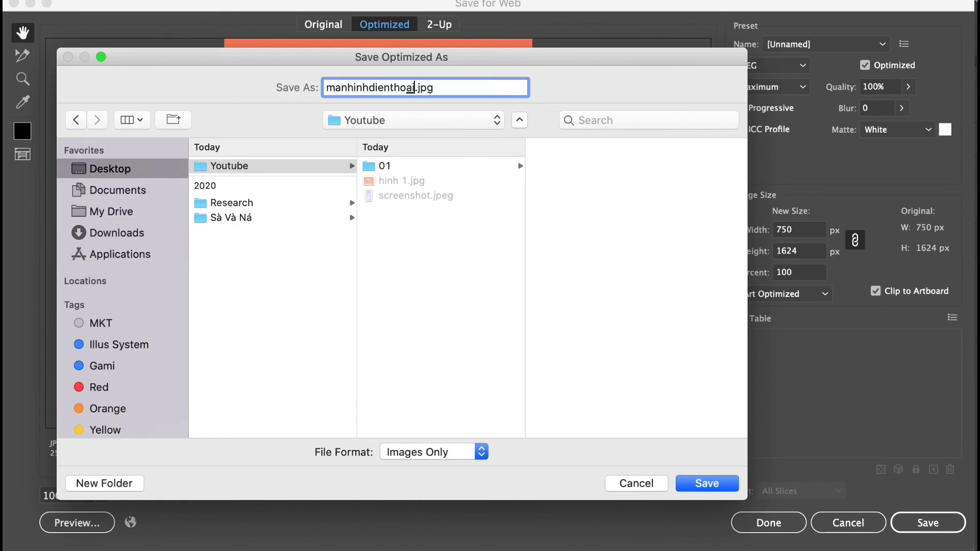
type("1")
key("Return")
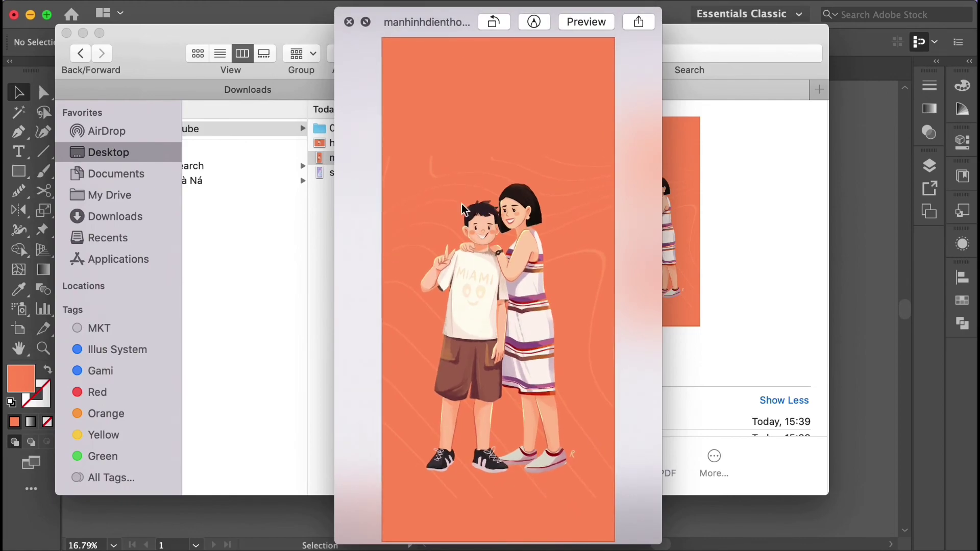
Close the preview and AirDrop manhinhdienthoai_1.jpg to the iPhone via Share.
left_click(349, 22)
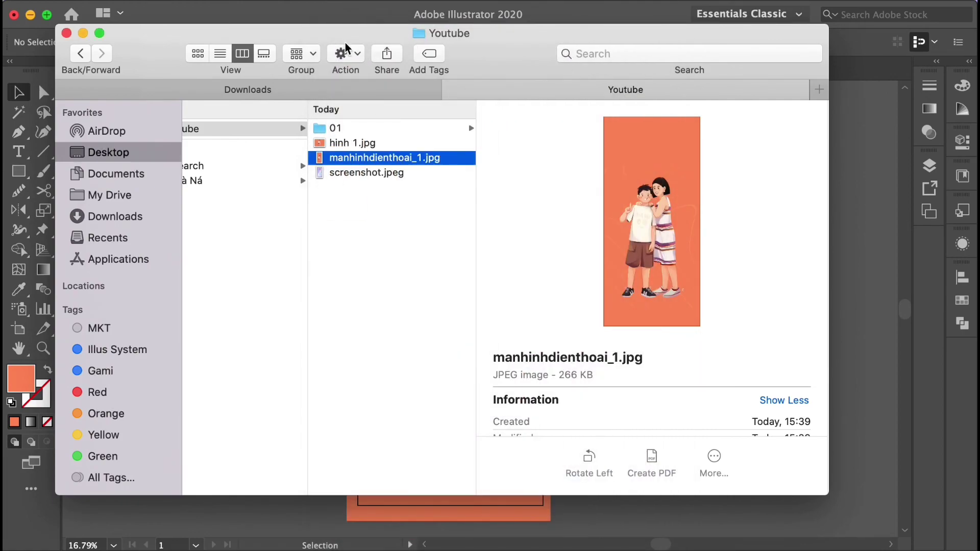
right_click(337, 168)
mouse_move(369, 331)
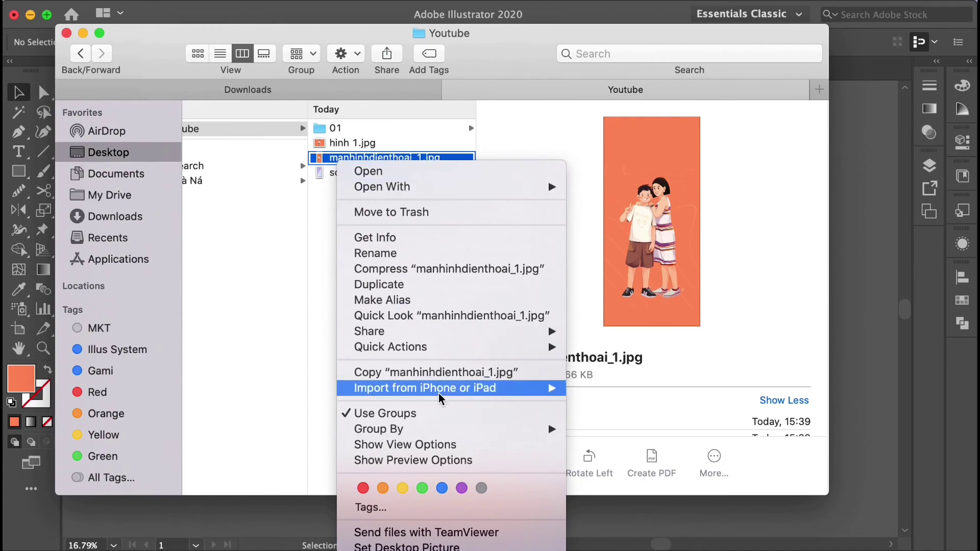
left_click(602, 367)
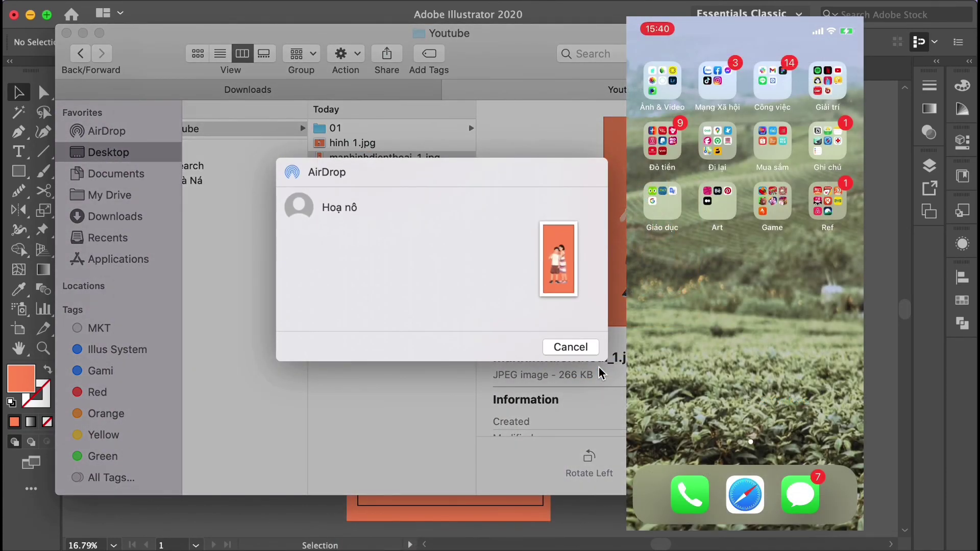
left_click(301, 207)
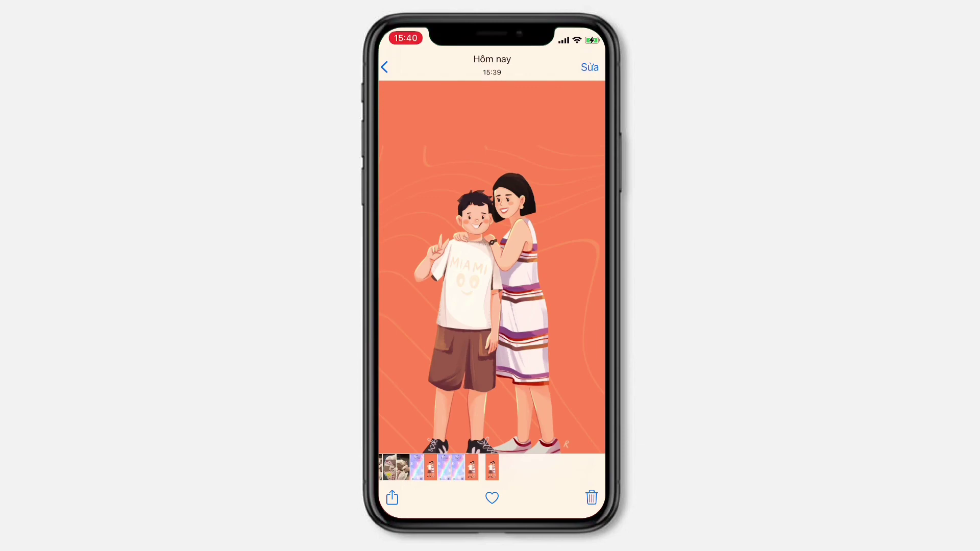
Choose Dùng làm hình nền (Use as Wallpaper) from the photo's share sheet.
left_click(392, 497)
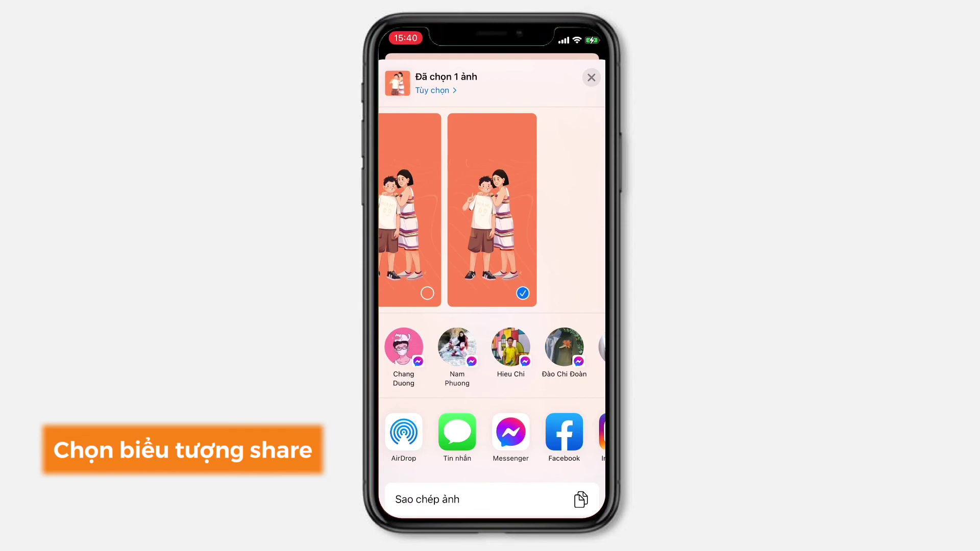
scroll(492, 306, "down", 10)
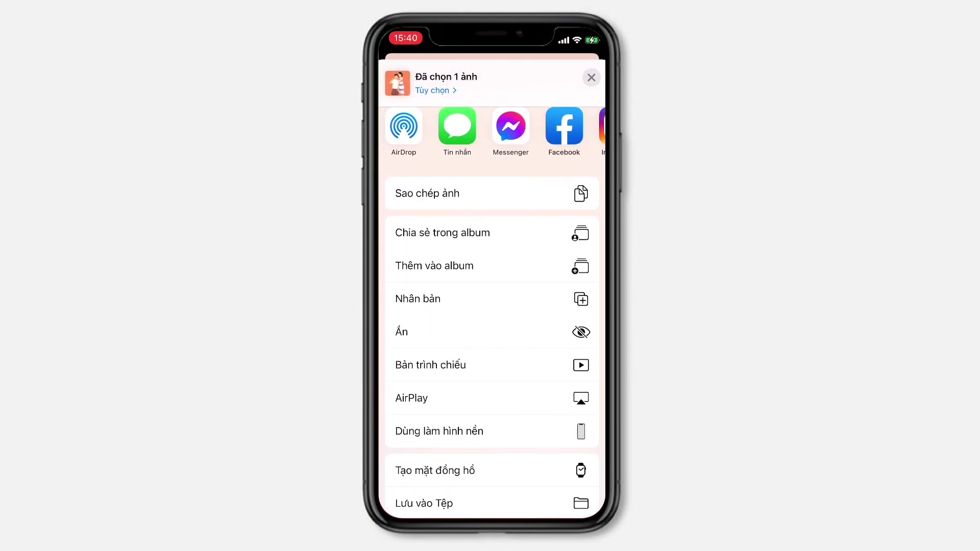
left_click(439, 431)
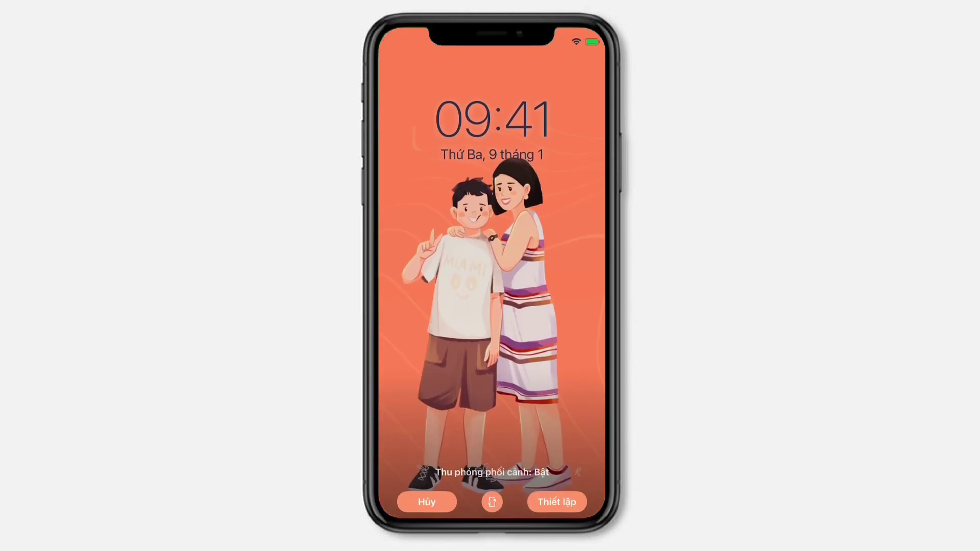